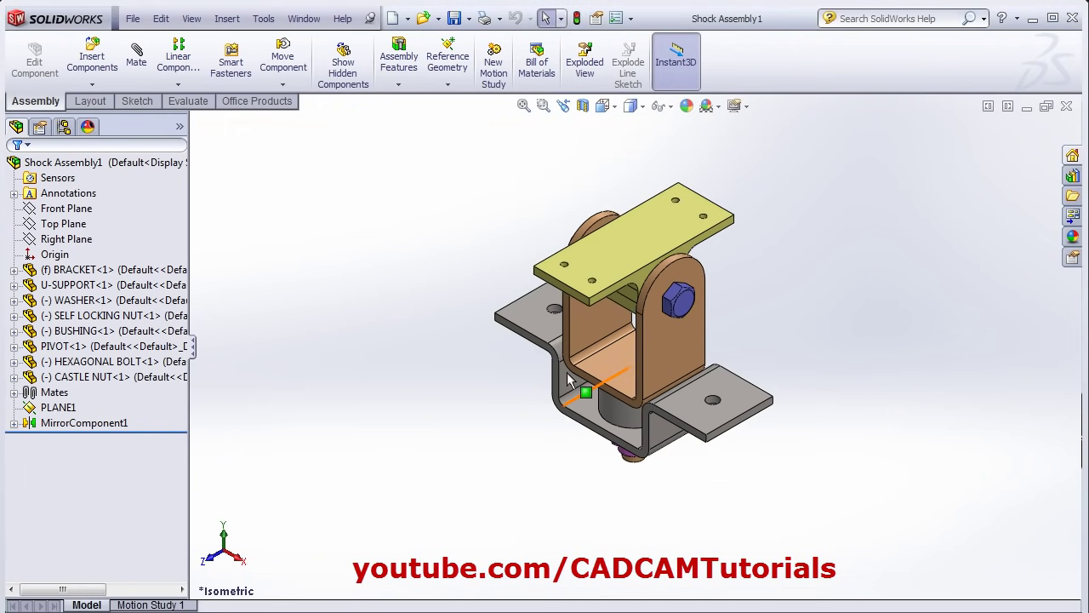
Start an exploded view and drag the bottom nut down off the pin.
{"action": "left_click", "coordinate": [593, 77]}
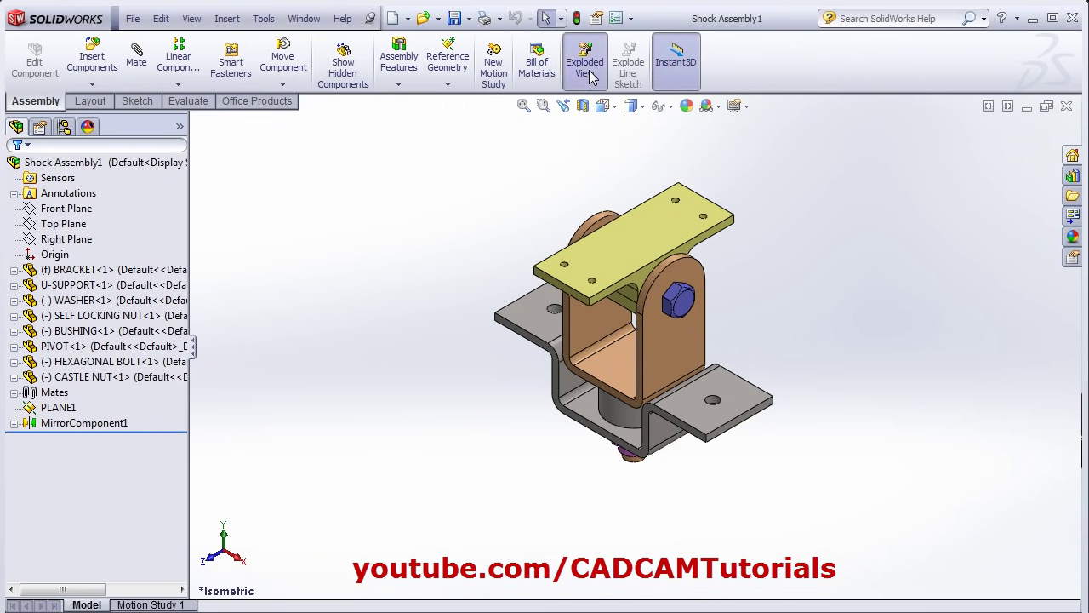
{"action": "middle_click_drag", "start_coordinate": [541, 336], "coordinate": [545, 223]}
{"action": "scroll", "coordinate": [653, 435], "scroll_direction": "down", "scroll_amount": 5}
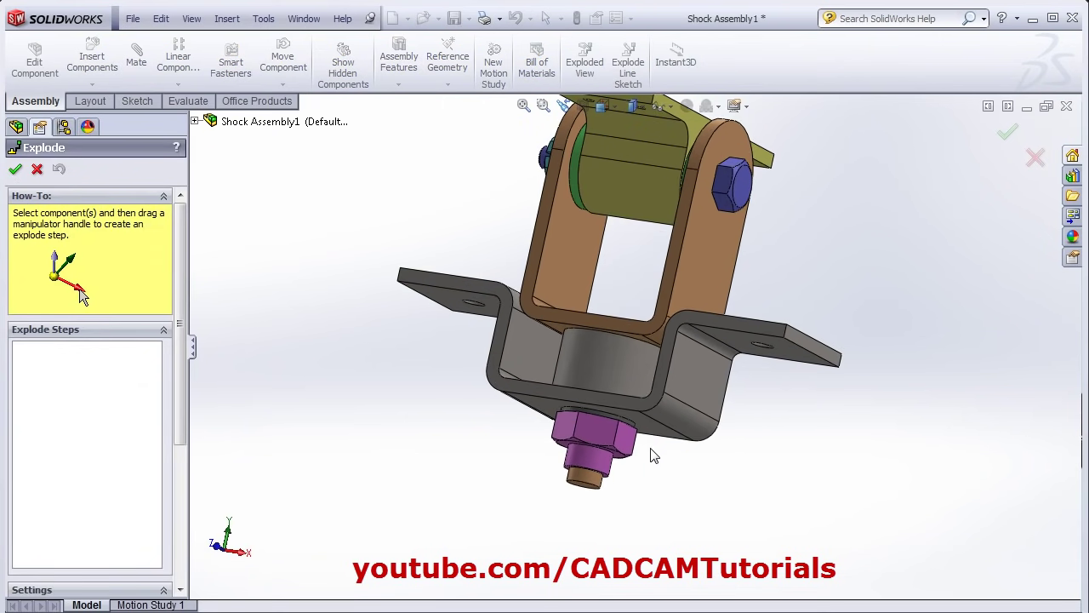
{"action": "left_click", "coordinate": [559, 442]}
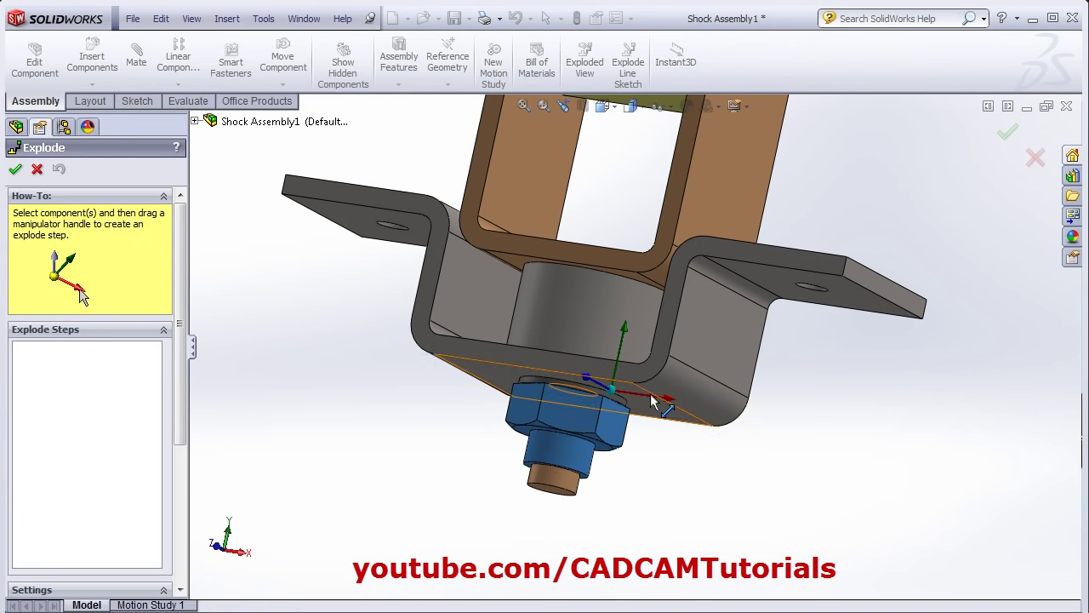
{"action": "left_click_drag", "start_coordinate": [624, 344], "coordinate": [604, 455]}
Move the washer down below the pin, then box-select the upper bracket and shock parts.
{"action": "left_click", "coordinate": [620, 415]}
{"action": "scroll", "coordinate": [603, 455], "scroll_direction": "up", "scroll_amount": 5}
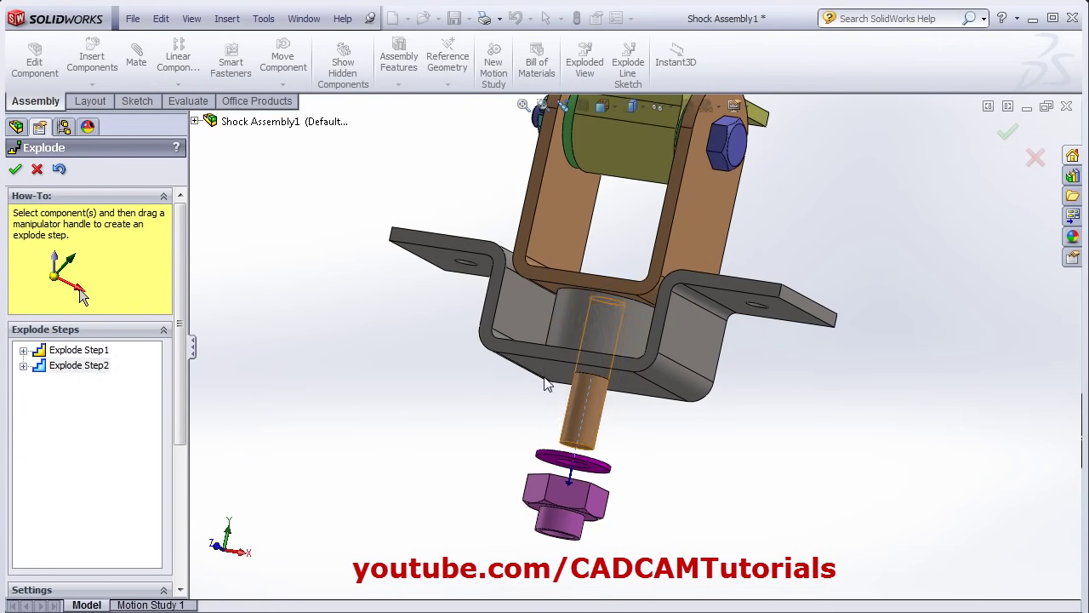
{"action": "middle_click_drag", "start_coordinate": [588, 287], "coordinate": [703, 316]}
{"action": "scroll", "coordinate": [703, 316], "scroll_direction": "down", "scroll_amount": 3}
{"action": "left_click_drag", "start_coordinate": [752, 189], "coordinate": [499, 287]}
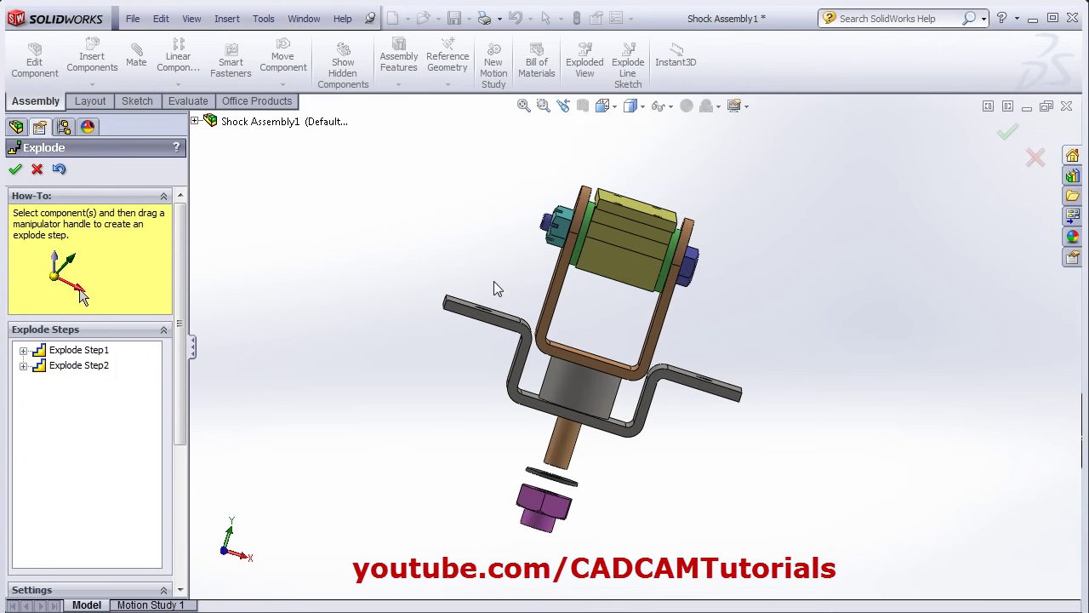
{"action": "scroll", "coordinate": [647, 349], "scroll_direction": "up", "scroll_amount": 2}
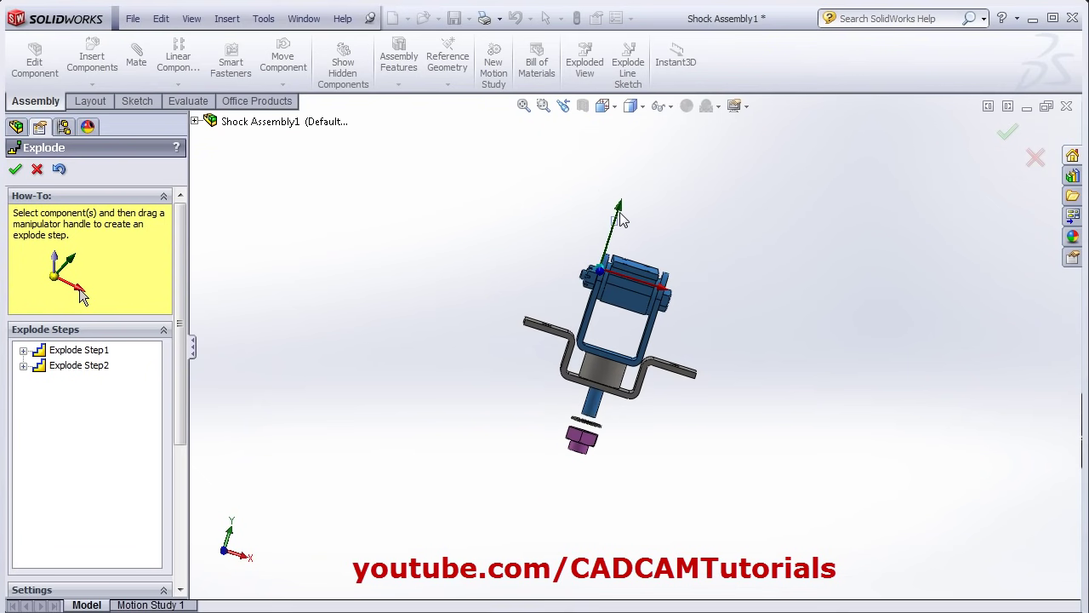
Lift the upper parts off the base and raise the roller above the U-support.
{"action": "left_click_drag", "start_coordinate": [623, 211], "coordinate": [672, 194]}
{"action": "scroll", "coordinate": [672, 194], "scroll_direction": "down", "scroll_amount": 5}
{"action": "left_click_drag", "start_coordinate": [626, 161], "coordinate": [512, 239]}
{"action": "scroll", "coordinate": [527, 238], "scroll_direction": "up", "scroll_amount": 3}
{"action": "left_click_drag", "start_coordinate": [552, 205], "coordinate": [570, 141]}
{"action": "scroll", "coordinate": [570, 141], "scroll_direction": "down", "scroll_amount": 3}
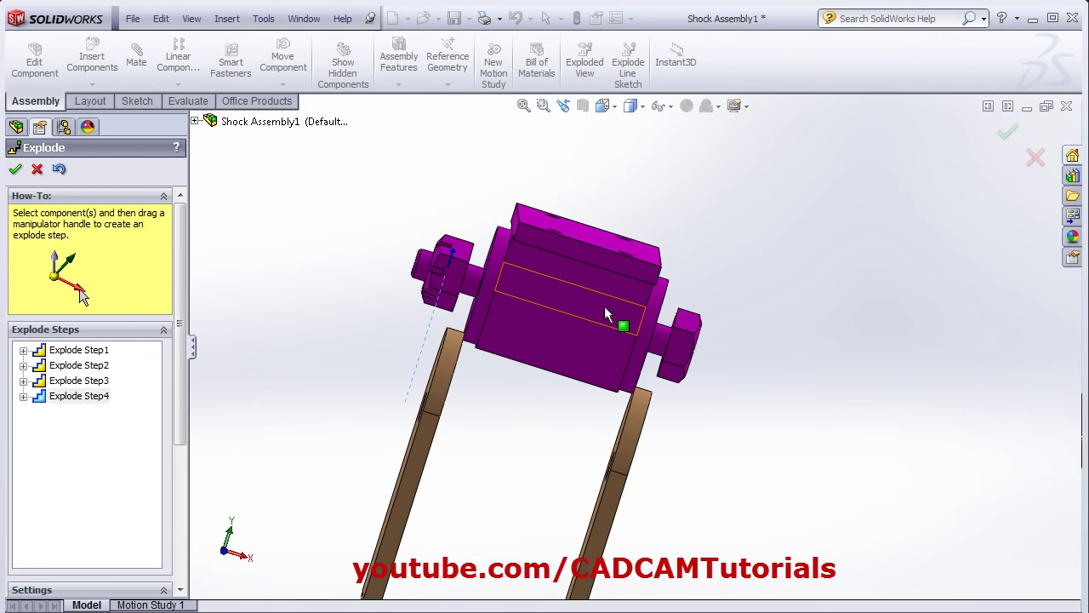
{"action": "scroll", "coordinate": [644, 360], "scroll_direction": "up", "scroll_amount": 4}
{"action": "scroll", "coordinate": [691, 365], "scroll_direction": "down", "scroll_amount": 3}
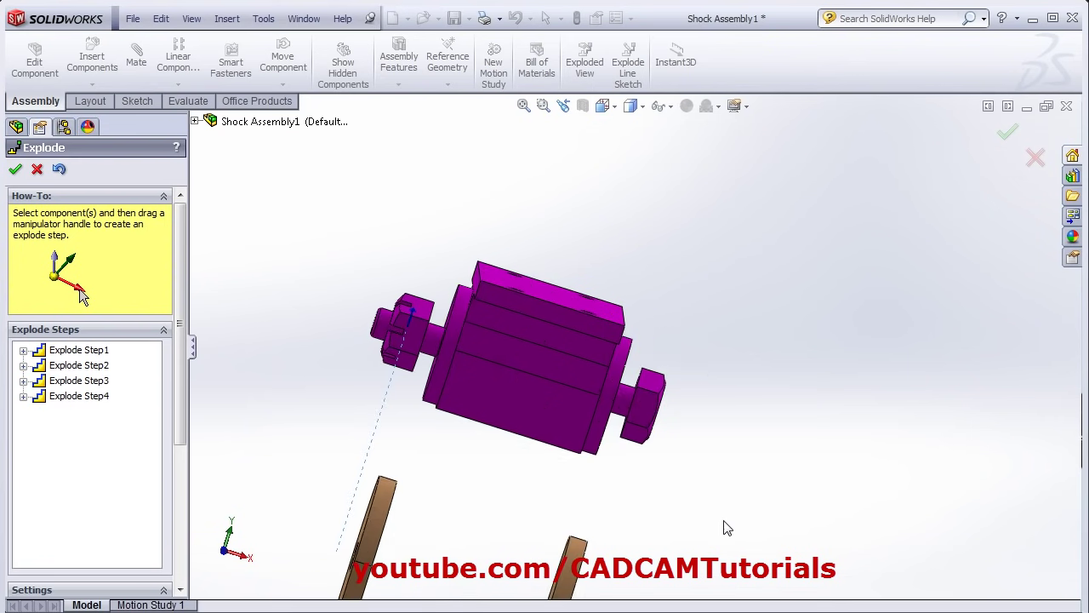
{"action": "left_click", "coordinate": [686, 485]}
{"action": "scroll", "coordinate": [634, 344], "scroll_direction": "up", "scroll_amount": 2}
Explode the bolt and one bushing to the right, the small nut and other bushing left.
{"action": "left_click", "coordinate": [640, 390]}
{"action": "left_click_drag", "start_coordinate": [647, 392], "coordinate": [979, 455]}
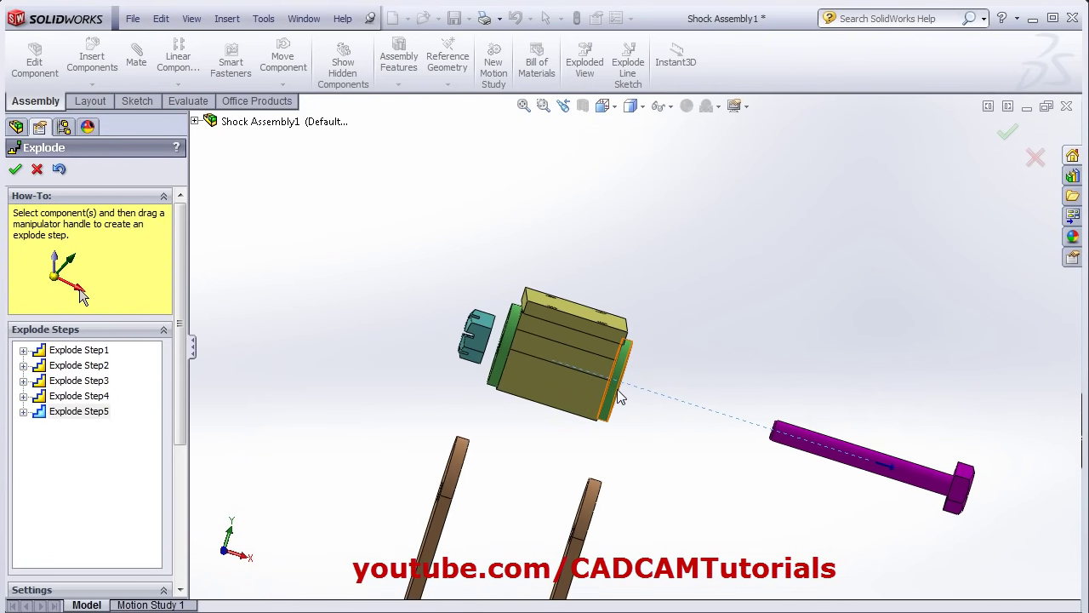
{"action": "left_click", "coordinate": [618, 396]}
{"action": "left_click_drag", "start_coordinate": [632, 406], "coordinate": [715, 400]}
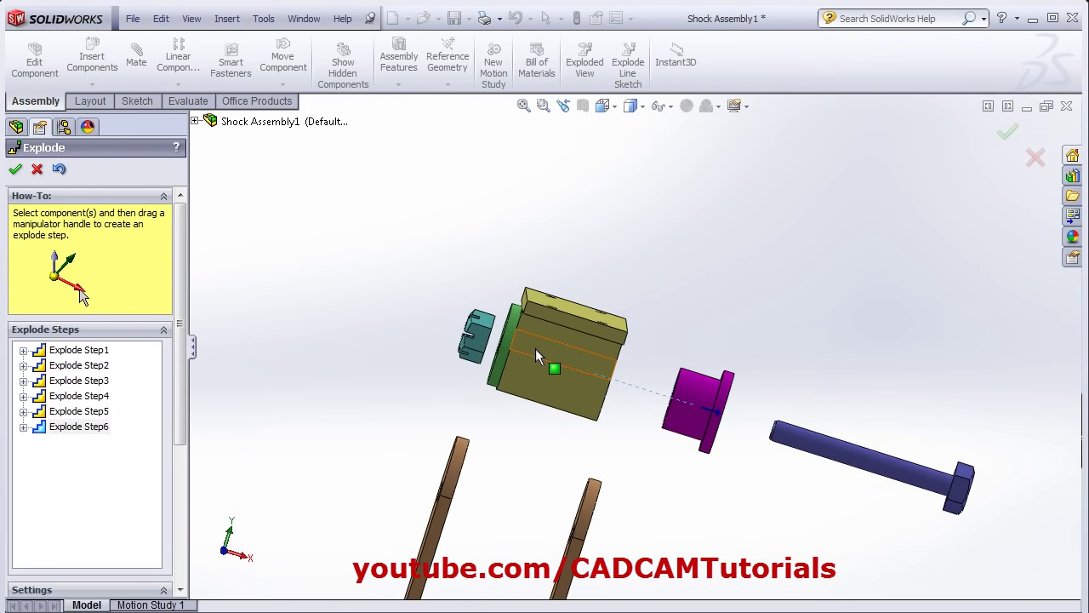
{"action": "left_click", "coordinate": [479, 351]}
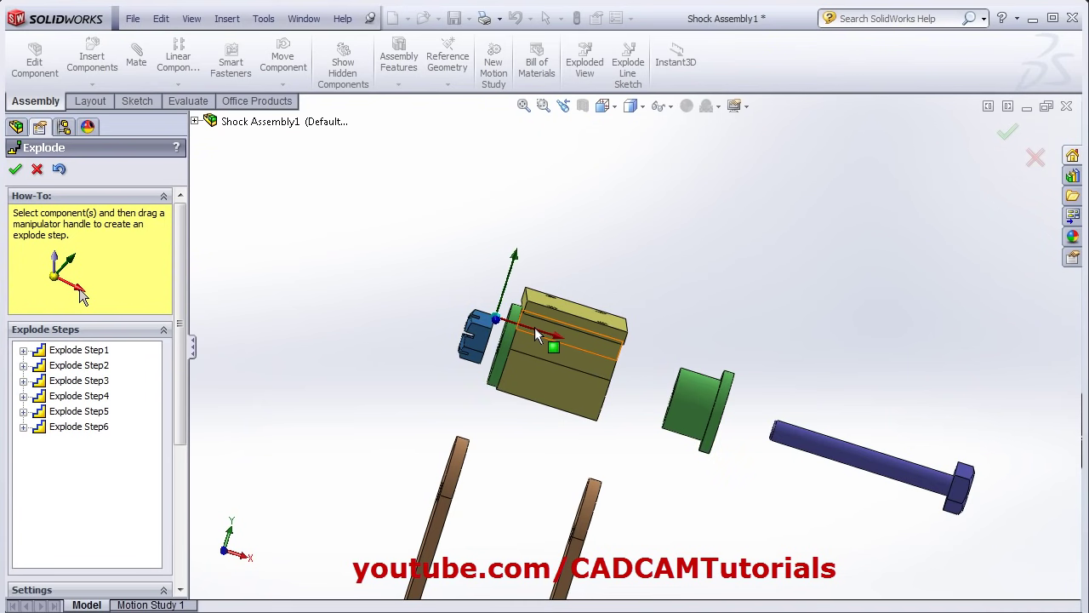
{"action": "left_click_drag", "start_coordinate": [512, 327], "coordinate": [314, 285]}
{"action": "left_click", "coordinate": [507, 330]}
{"action": "left_click_drag", "start_coordinate": [509, 327], "coordinate": [514, 310]}
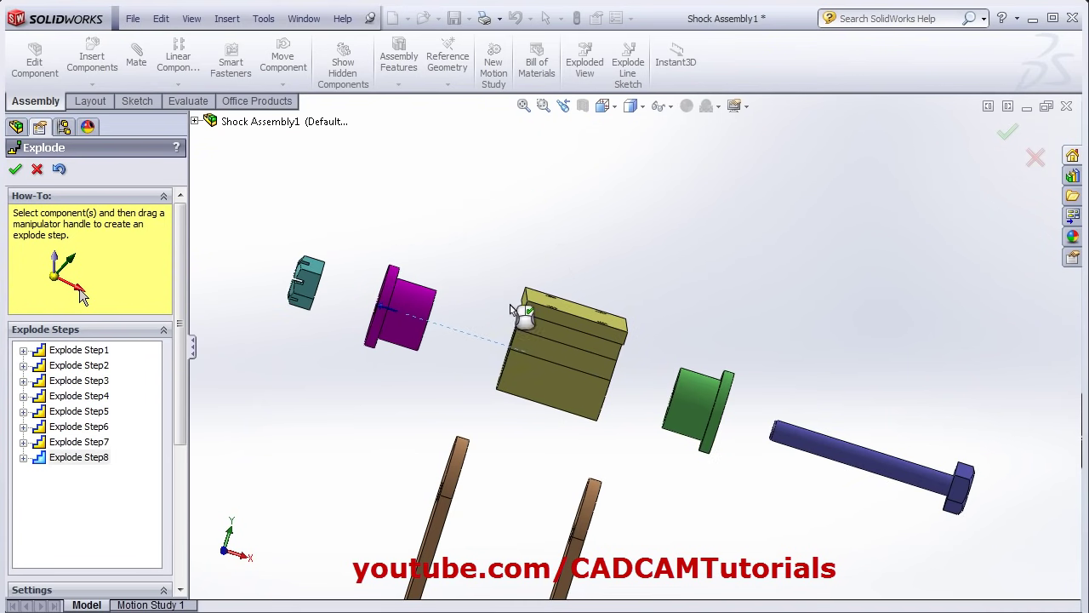
Switch the model to the Isometric view and clear the selection.
{"action": "left_click", "coordinate": [609, 117]}
{"action": "left_click", "coordinate": [626, 151]}
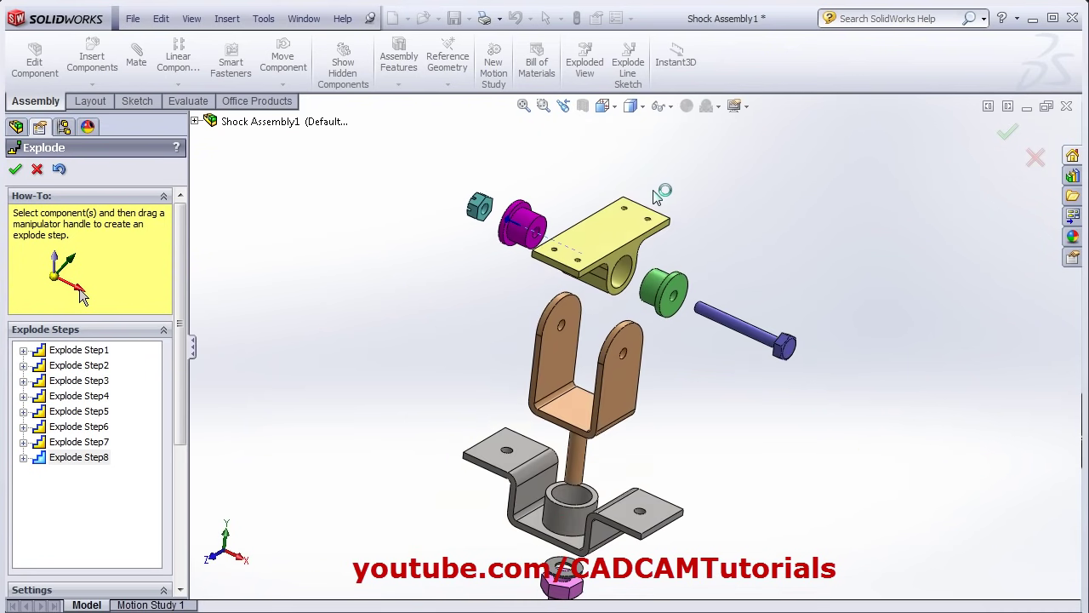
{"action": "scroll", "coordinate": [706, 192], "scroll_direction": "down", "scroll_amount": 2}
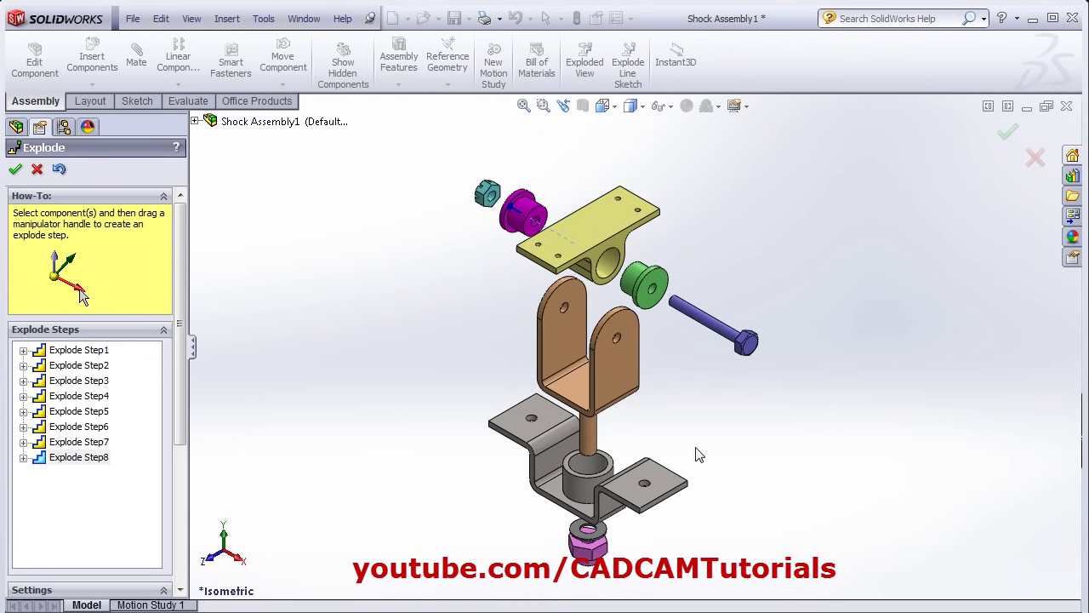
{"action": "left_click", "coordinate": [735, 450]}
Confirm the explode and make a drawing from the assembly on an A3 (ISO) sheet.
{"action": "key", "text": "Return"}
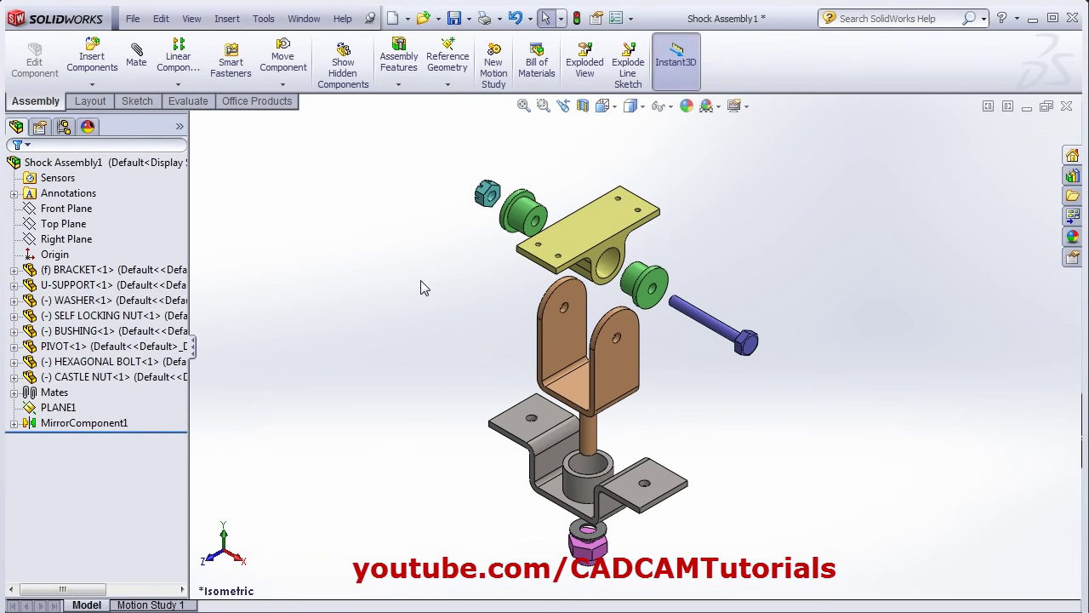
{"action": "left_click", "coordinate": [132, 19]}
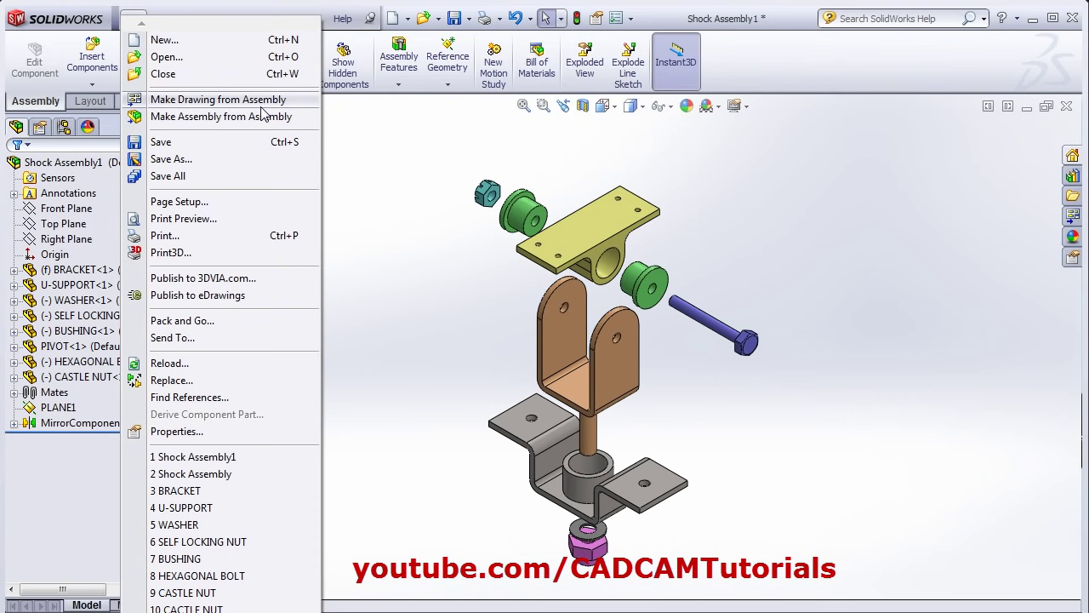
{"action": "left_click", "coordinate": [232, 104]}
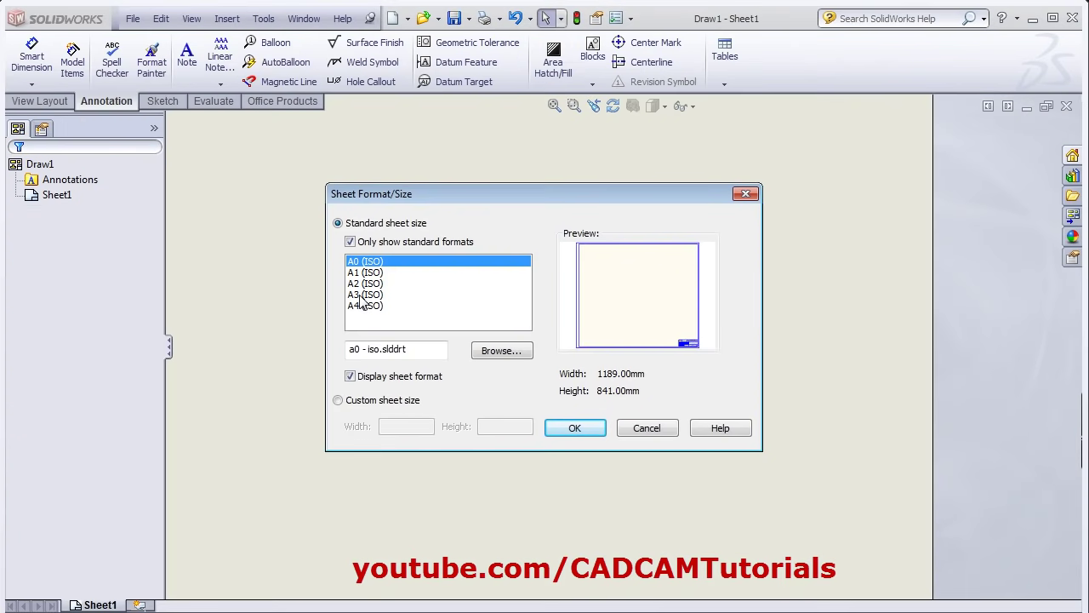
{"action": "left_click", "coordinate": [361, 295]}
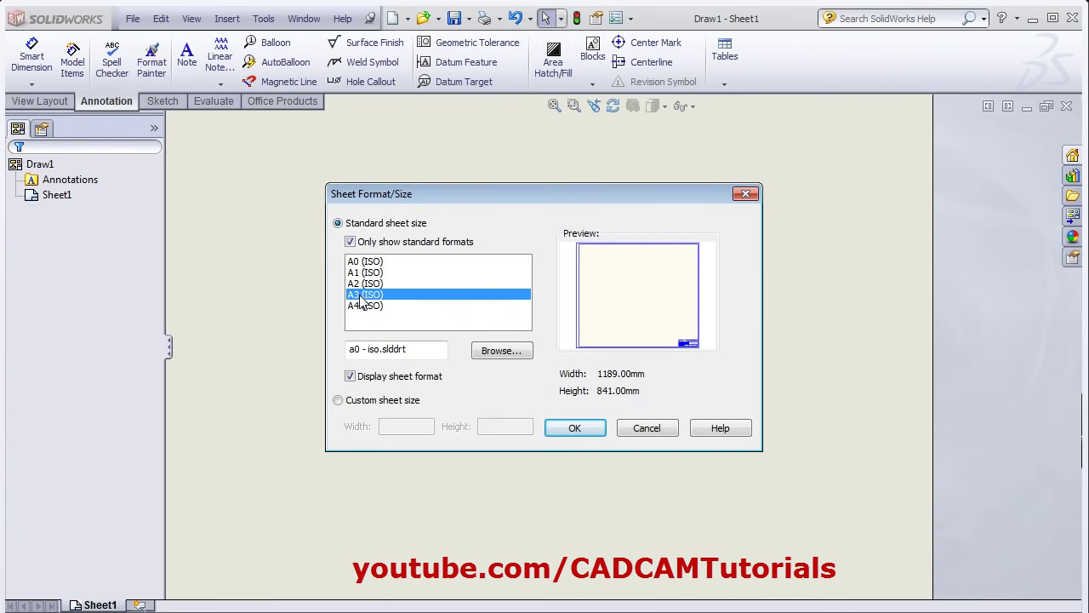
{"action": "left_click", "coordinate": [578, 426]}
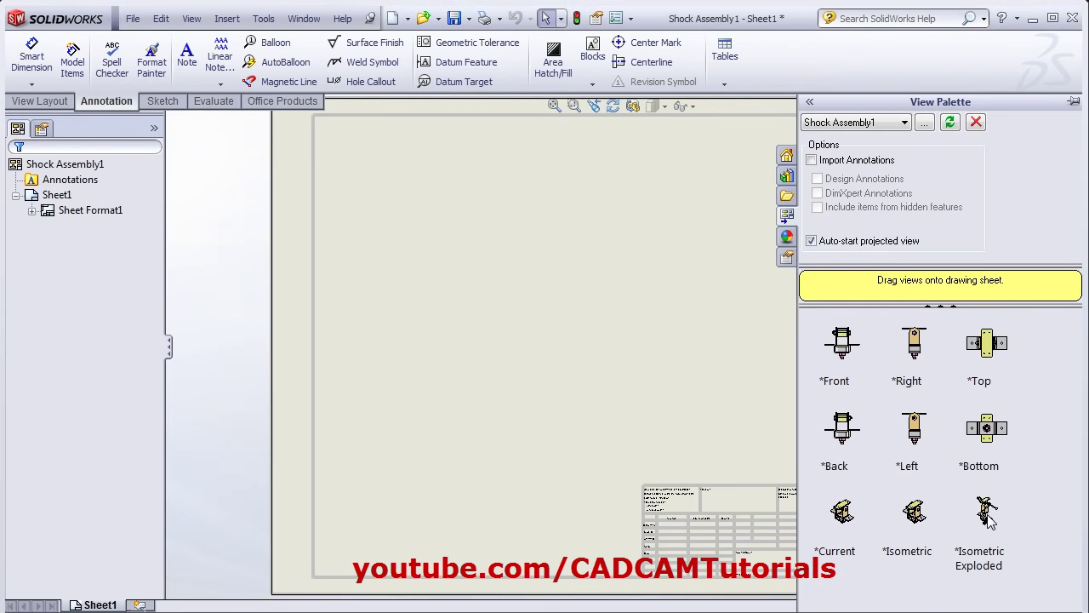
Place the *Isometric Exploded view on the sheet, kept in exploded state.
{"action": "mouse_move", "coordinate": [987, 521]}
{"action": "left_mouse_down"}
{"action": "mouse_move", "coordinate": [560, 350]}
{"action": "mouse_move", "coordinate": [472, 346]}
{"action": "mouse_move", "coordinate": [480, 363]}
{"action": "left_mouse_up"}
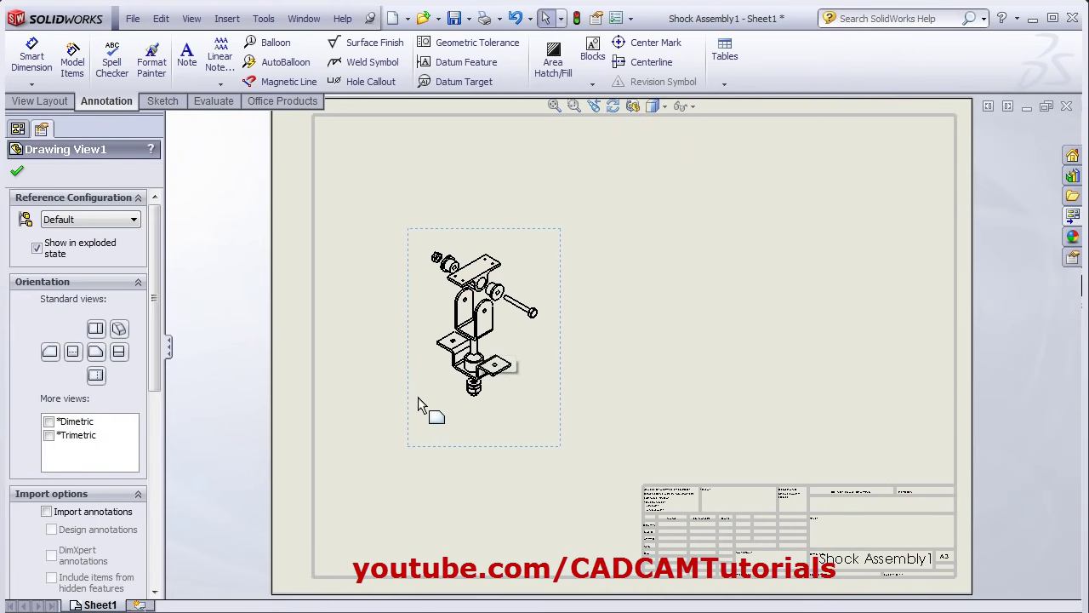
{"action": "left_click", "coordinate": [37, 249]}
{"action": "left_click", "coordinate": [37, 249]}
Set the view's display style to Hidden Lines Removed.
{"action": "scroll", "coordinate": [144, 468], "scroll_direction": "down", "scroll_amount": 10}
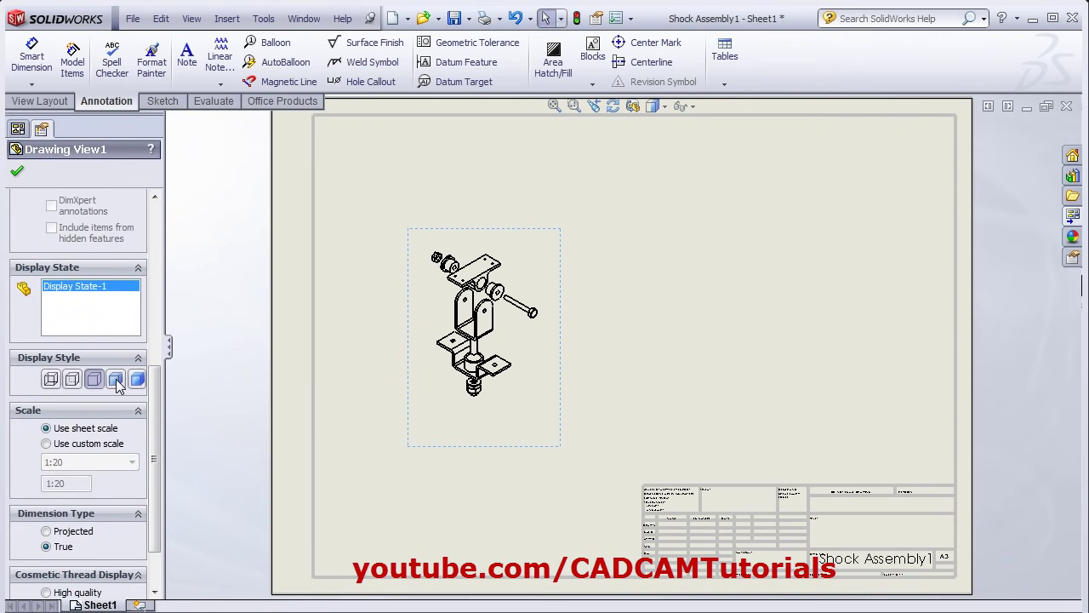
{"action": "left_click", "coordinate": [117, 381]}
{"action": "scroll", "coordinate": [514, 351], "scroll_direction": "down", "scroll_amount": 2}
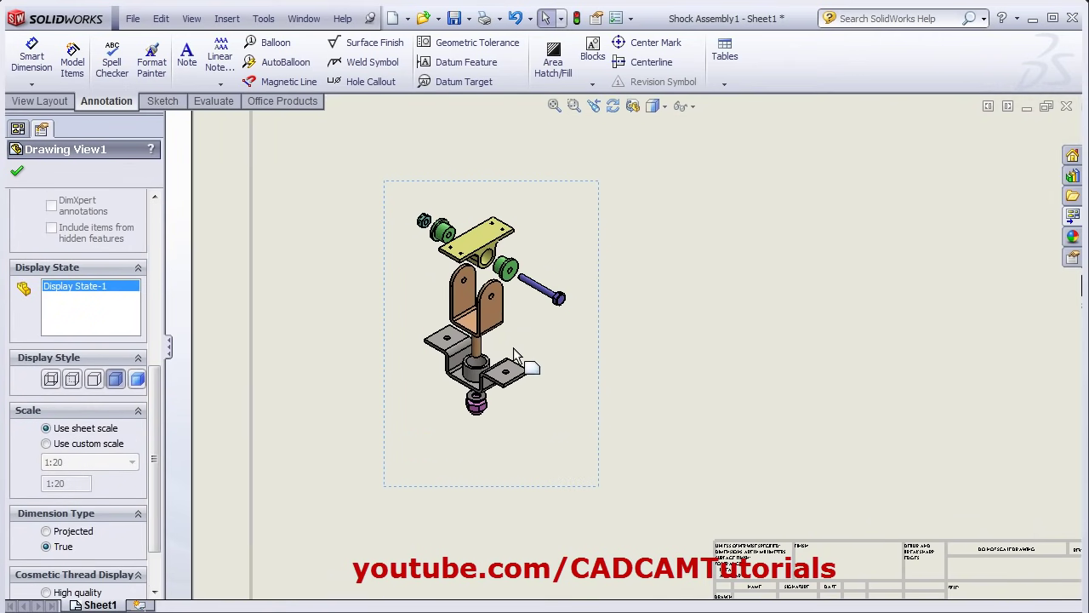
{"action": "left_click", "coordinate": [137, 379]}
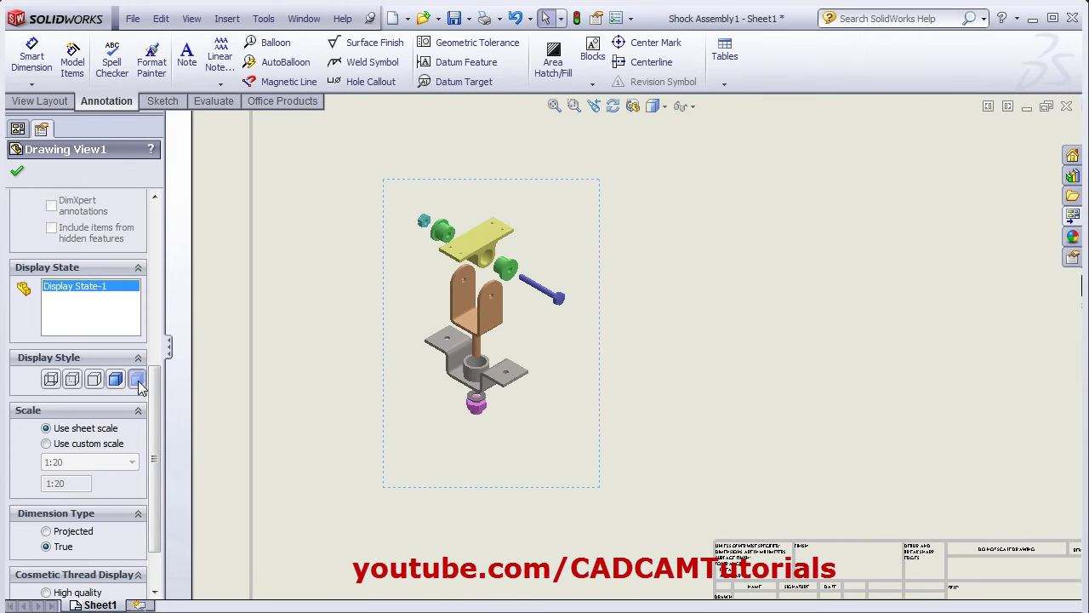
{"action": "left_click", "coordinate": [94, 380]}
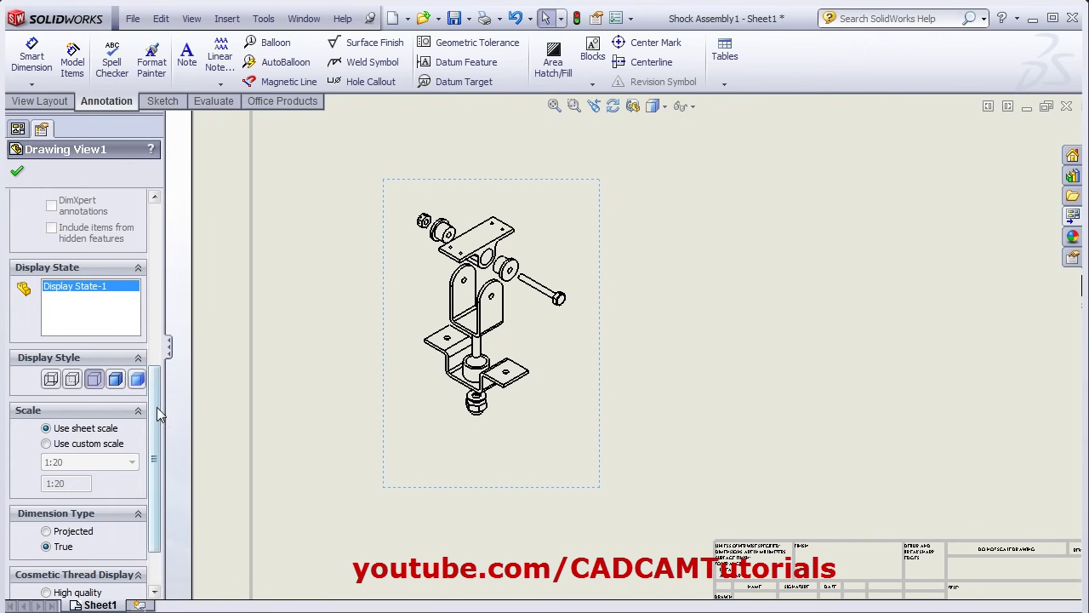
Give the exploded view a user-defined 1:8 scale and move it lower on the sheet.
{"action": "scroll", "coordinate": [154, 451], "scroll_direction": "down", "scroll_amount": 1}
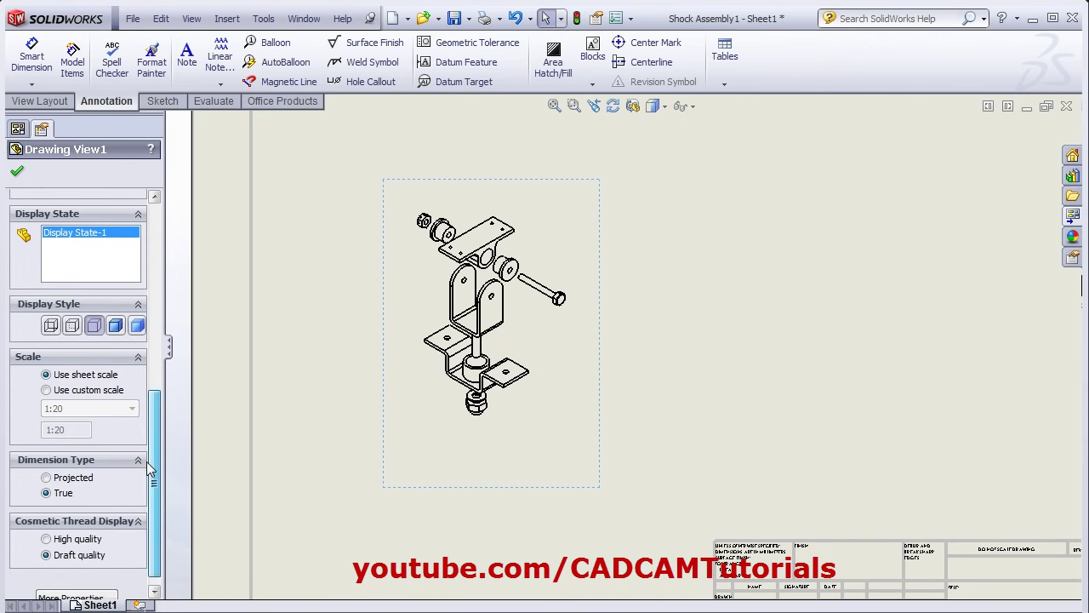
{"action": "left_click", "coordinate": [47, 391]}
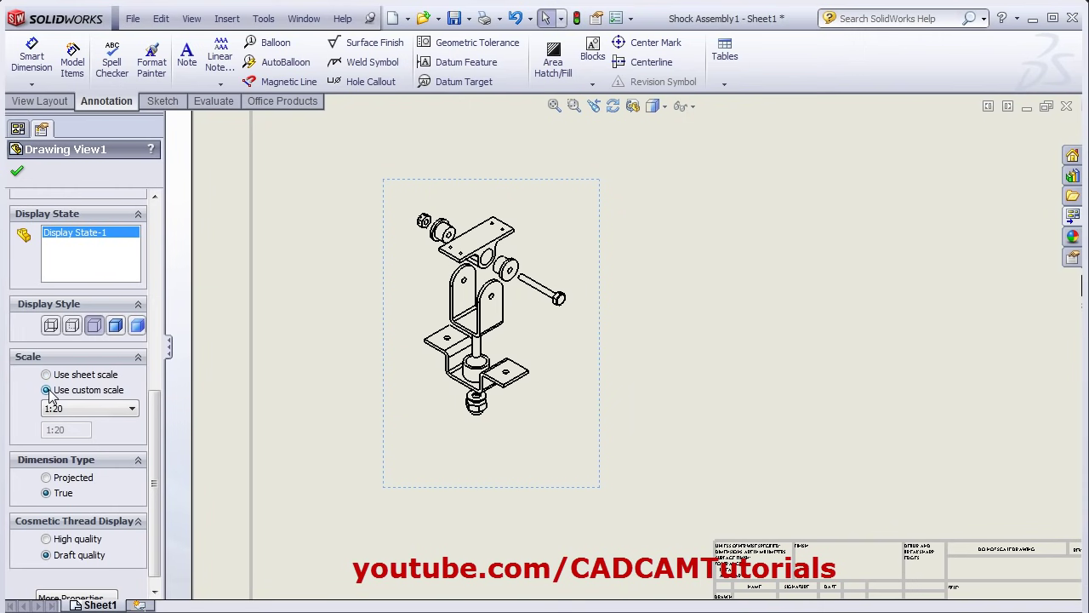
{"action": "left_click", "coordinate": [98, 408]}
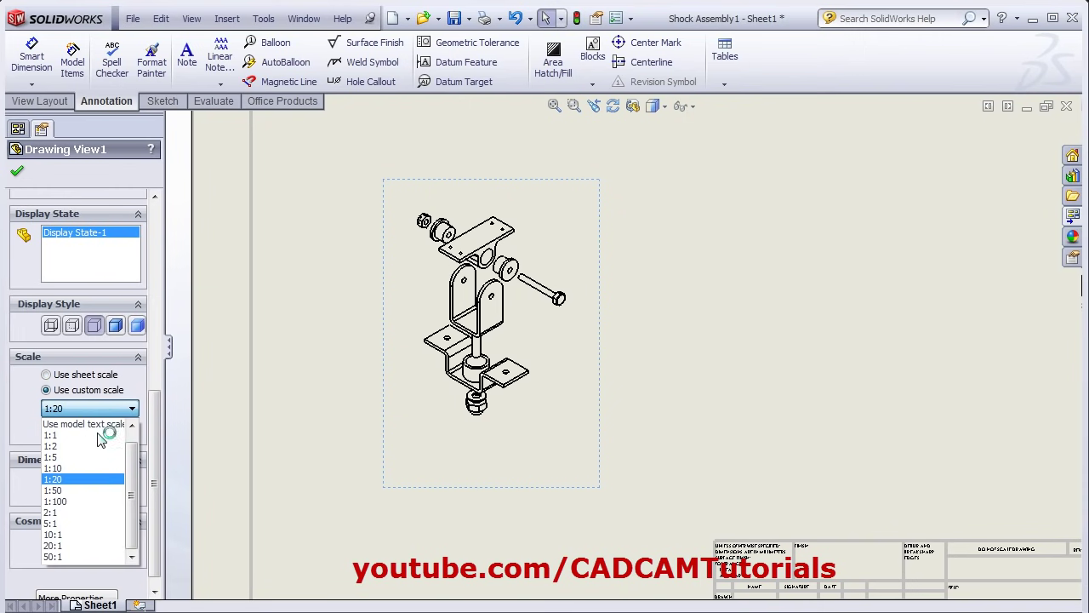
{"action": "scroll", "coordinate": [141, 464], "scroll_direction": "up", "scroll_amount": 1}
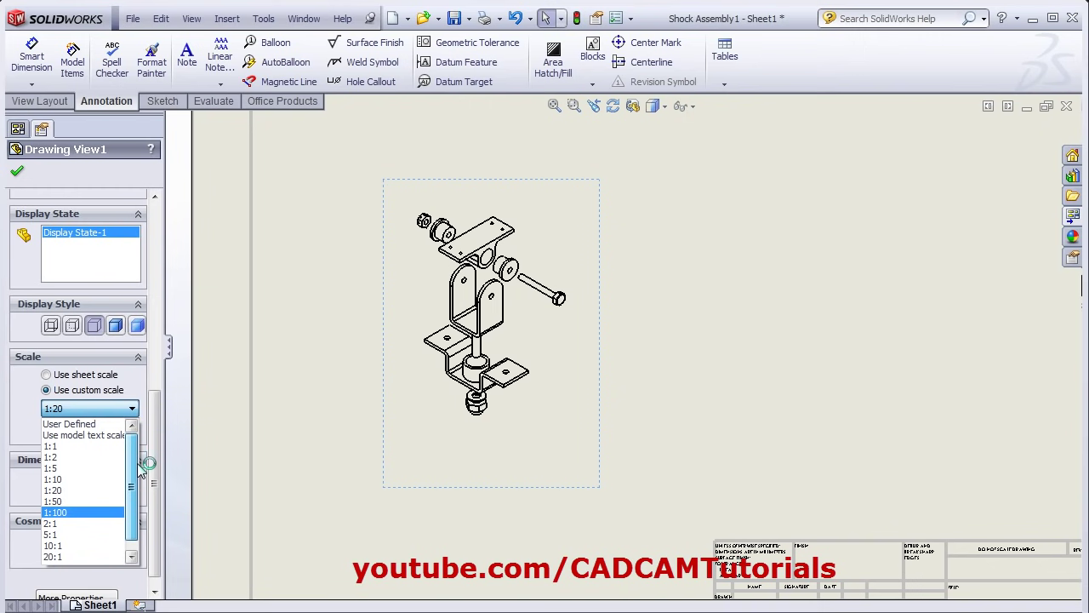
{"action": "left_click", "coordinate": [84, 424]}
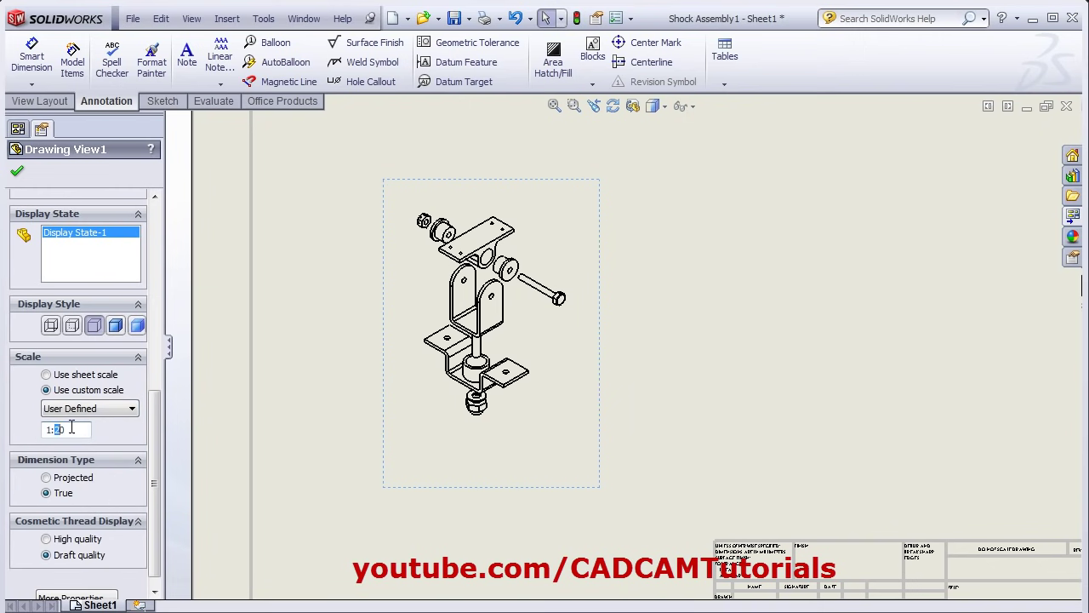
{"action": "type", "text": "8"}
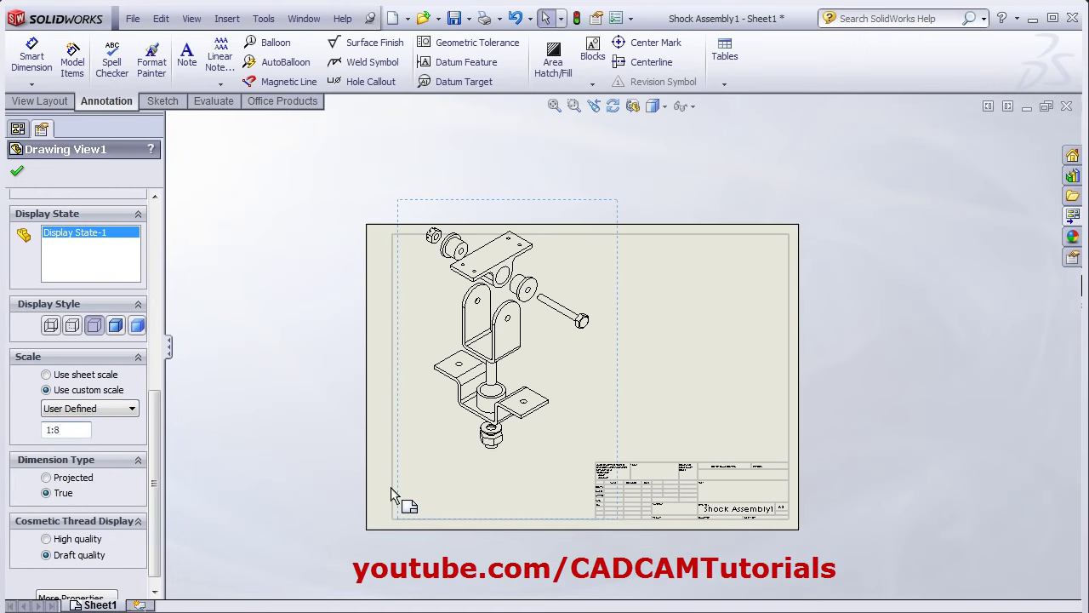
{"action": "left_click_drag", "start_coordinate": [618, 390], "coordinate": [620, 432]}
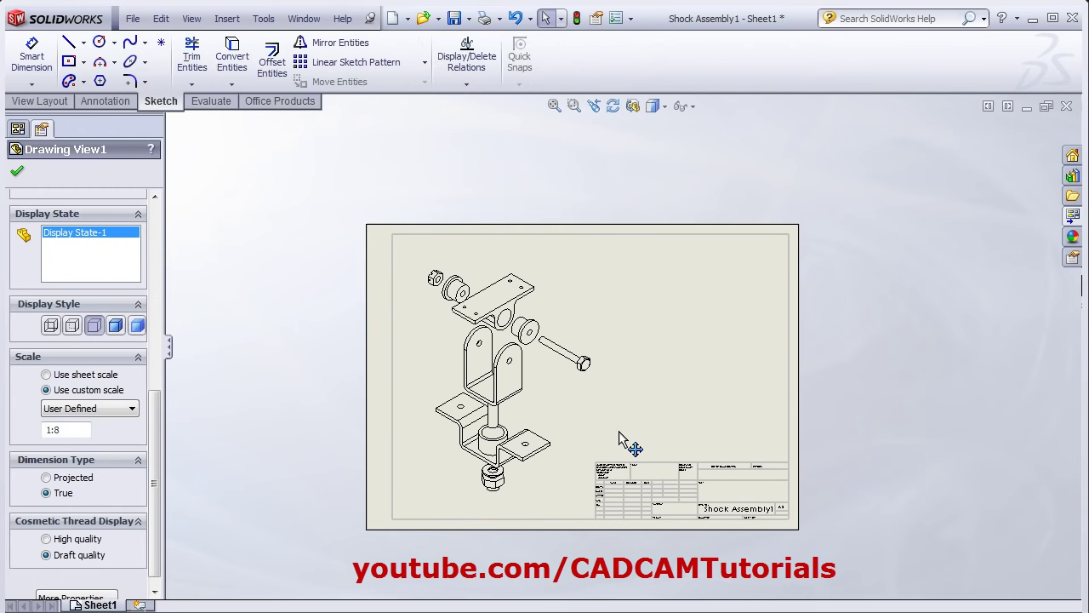
{"action": "left_click", "coordinate": [715, 401]}
{"action": "scroll", "coordinate": [599, 425], "scroll_direction": "down", "scroll_amount": 1}
{"action": "scroll", "coordinate": [598, 425], "scroll_direction": "down", "scroll_amount": 1}
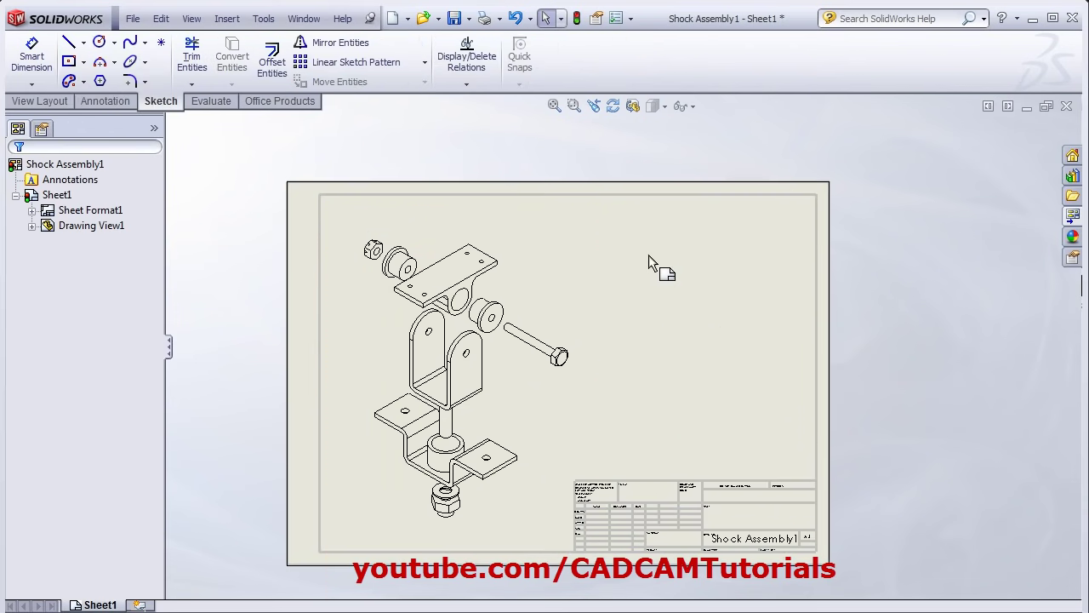
{"action": "left_click", "coordinate": [104, 102]}
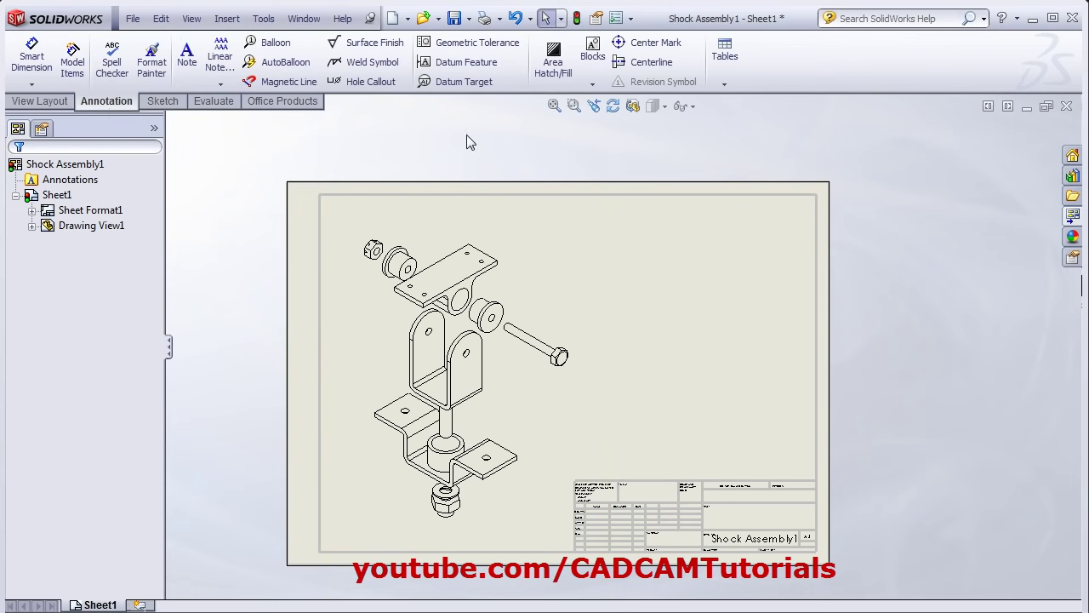
Insert a Bill of Materials for Drawing View1 using the bom-standard.sldbomtbt template.
{"action": "left_click", "coordinate": [726, 83]}
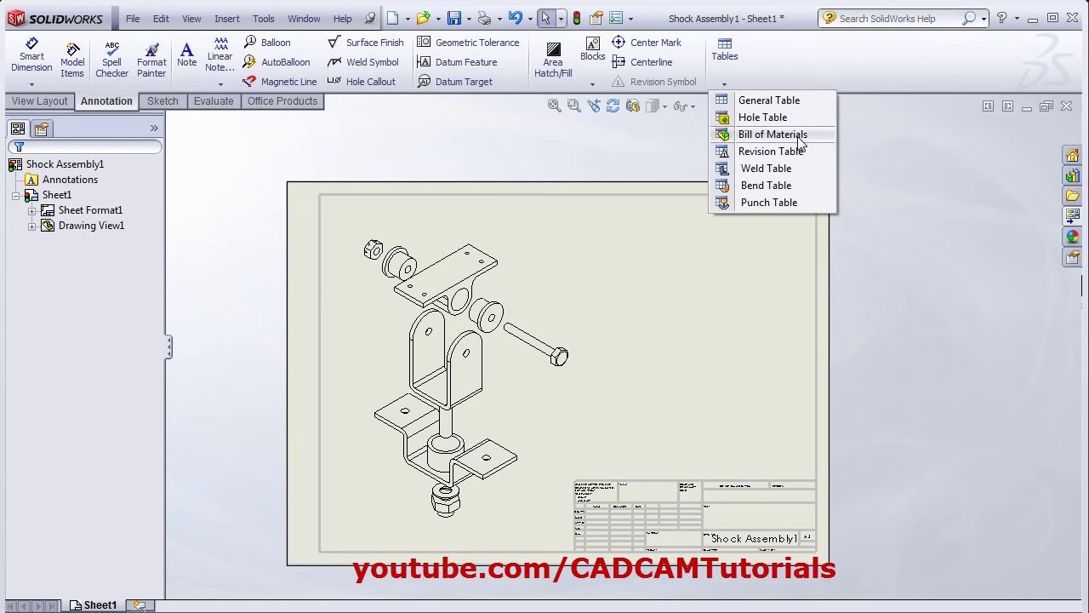
{"action": "left_click", "coordinate": [772, 135]}
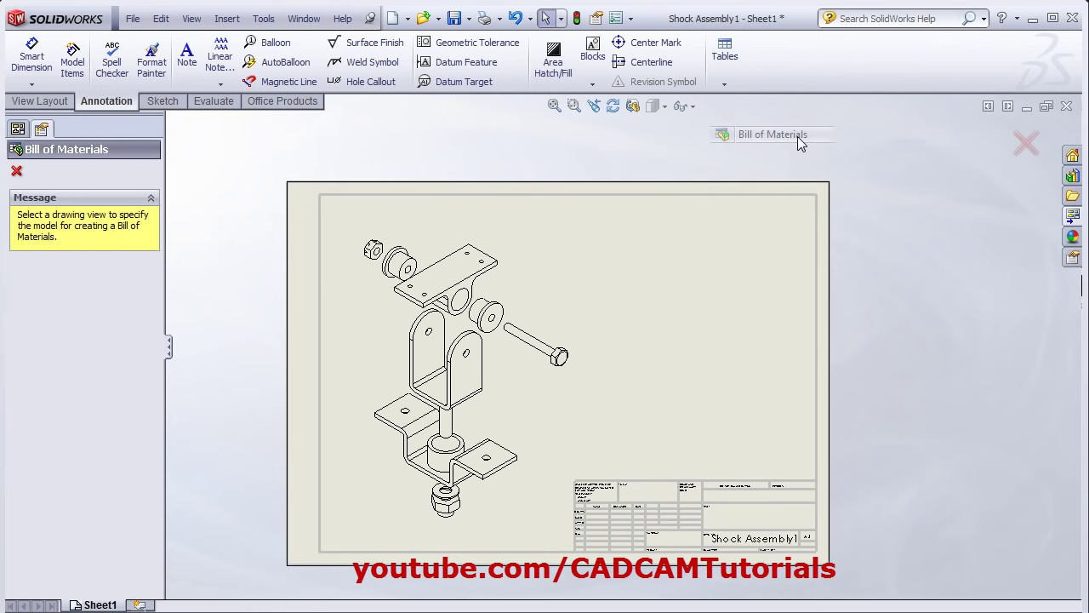
{"action": "left_click", "coordinate": [597, 395]}
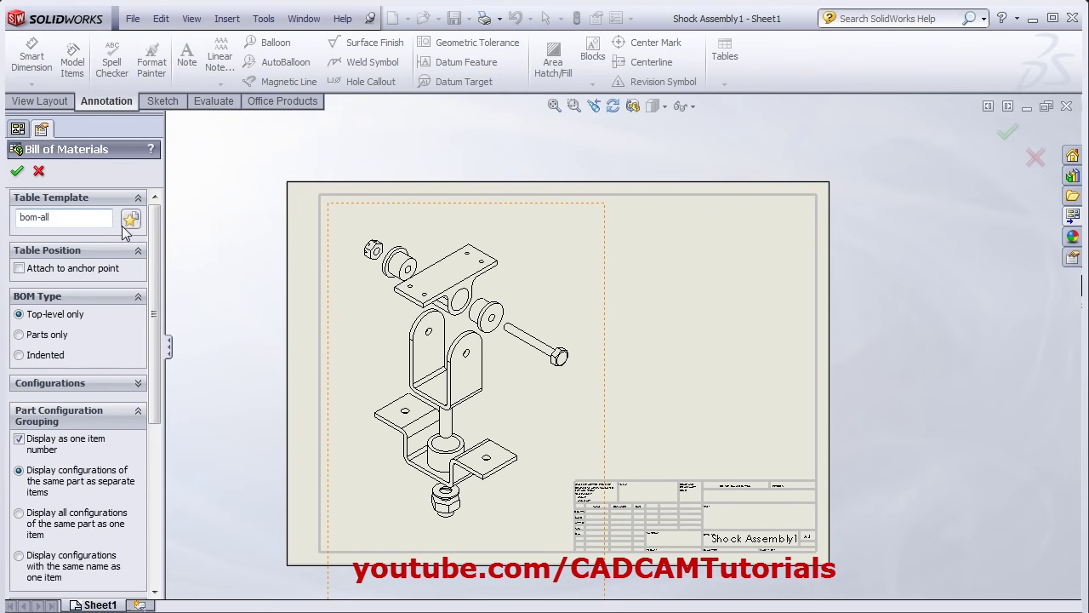
{"action": "left_click", "coordinate": [131, 219]}
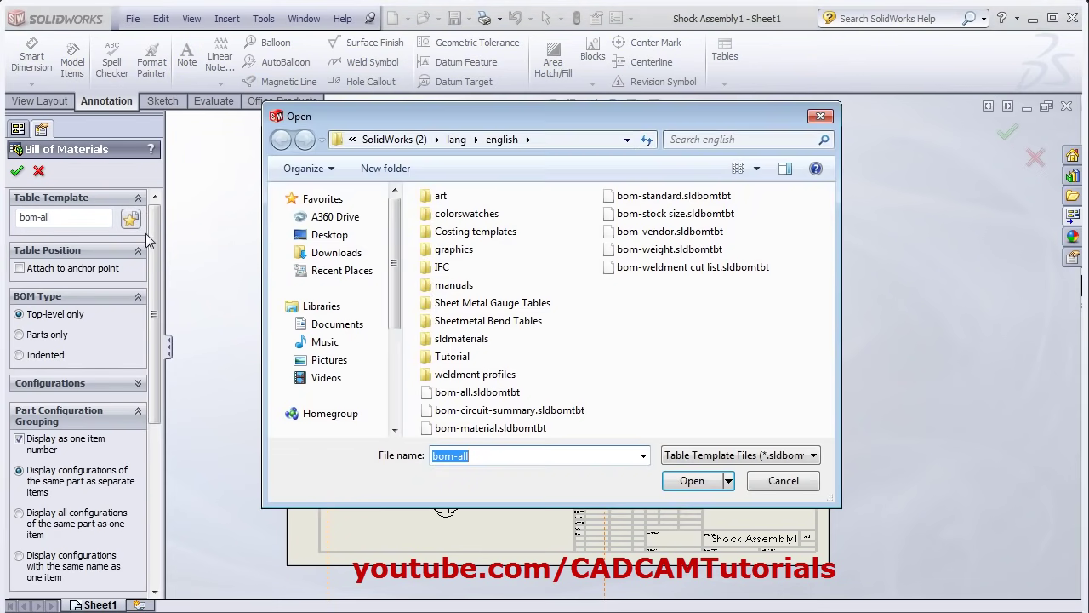
{"action": "left_click", "coordinate": [640, 200]}
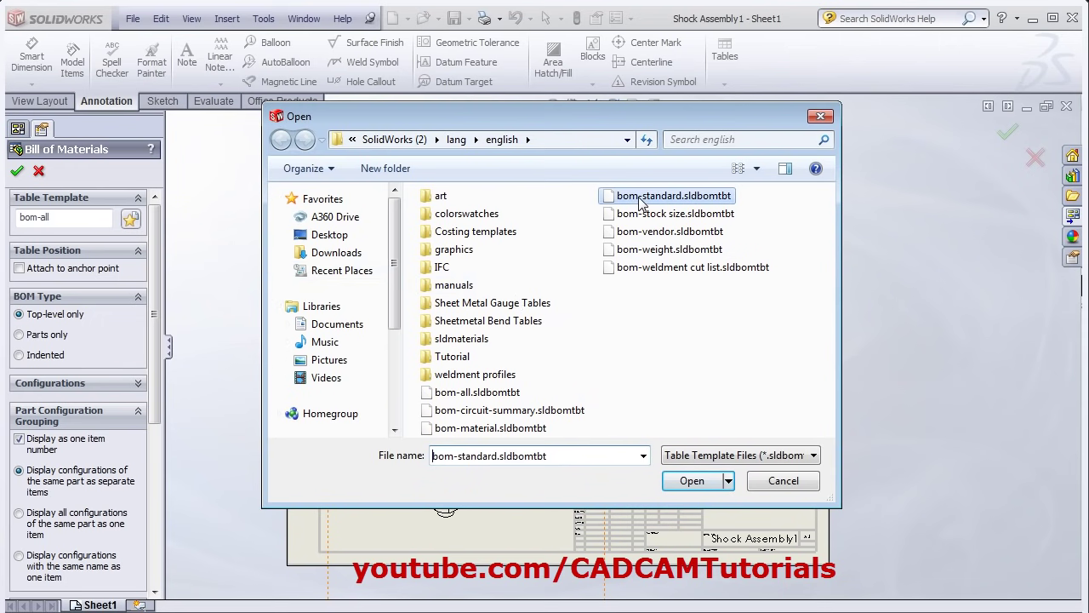
{"action": "left_click", "coordinate": [692, 482]}
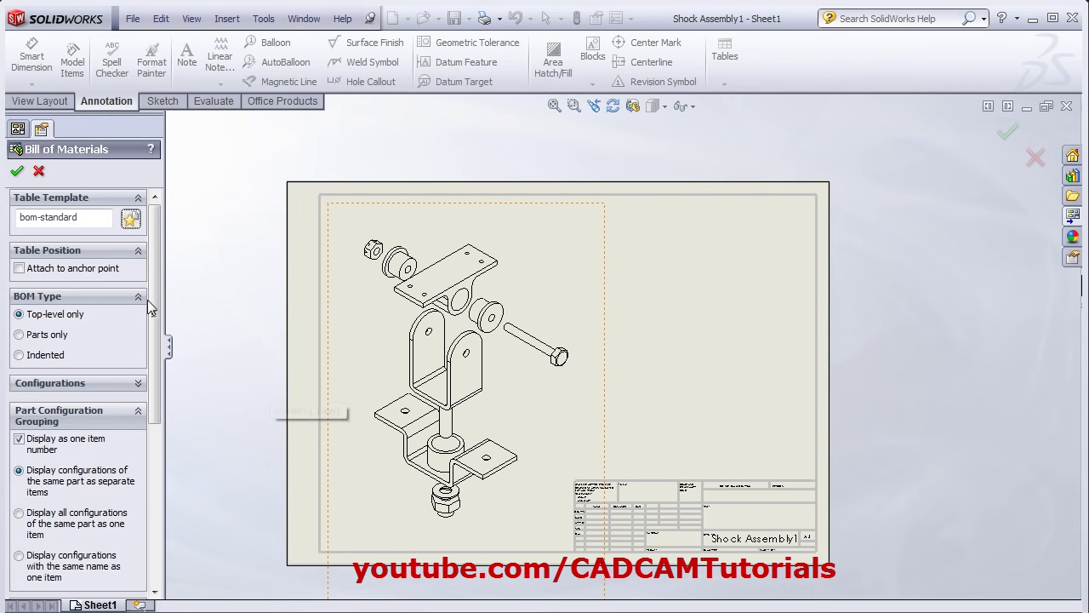
{"action": "scroll", "coordinate": [148, 300], "scroll_direction": "down", "scroll_amount": 1}
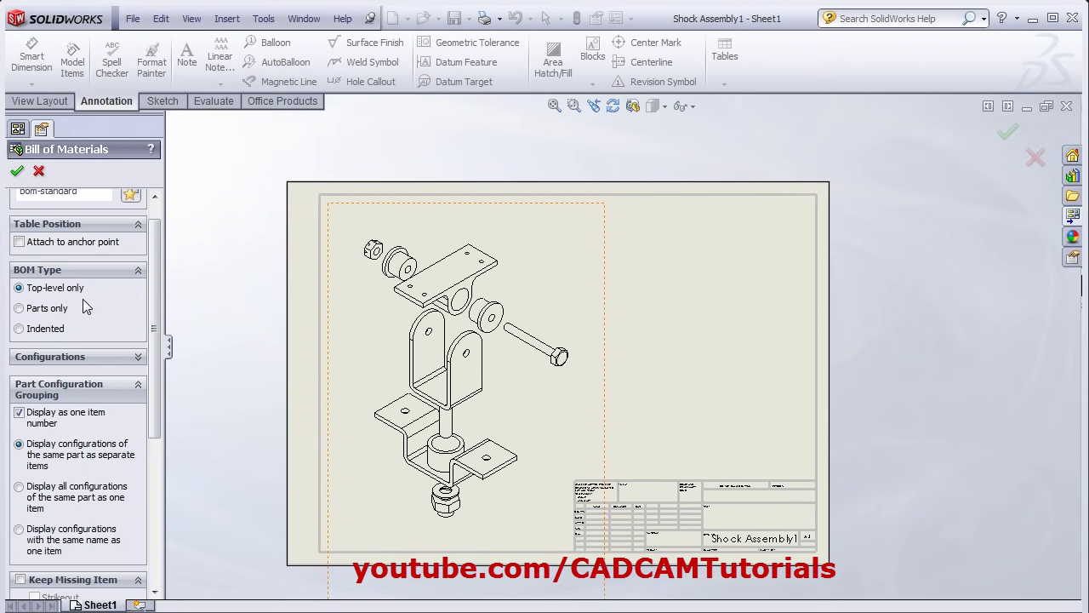
Enable Keep Missing Item in the Bill of Materials settings.
{"action": "scroll", "coordinate": [74, 342], "scroll_direction": "down", "scroll_amount": 5}
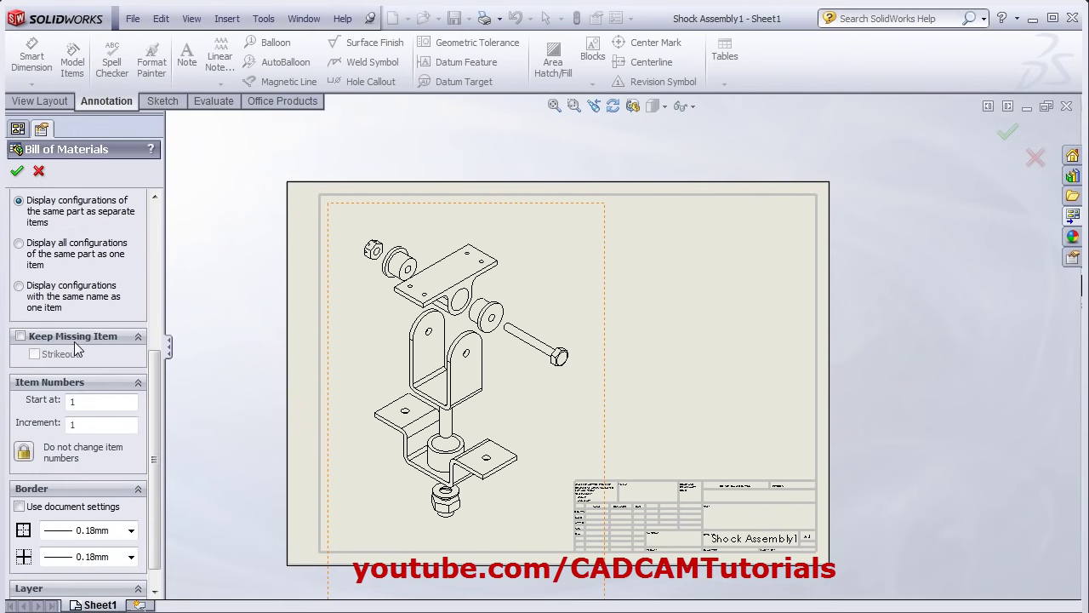
{"action": "left_click", "coordinate": [20, 337]}
{"action": "scroll", "coordinate": [148, 417], "scroll_direction": "down", "scroll_amount": 1}
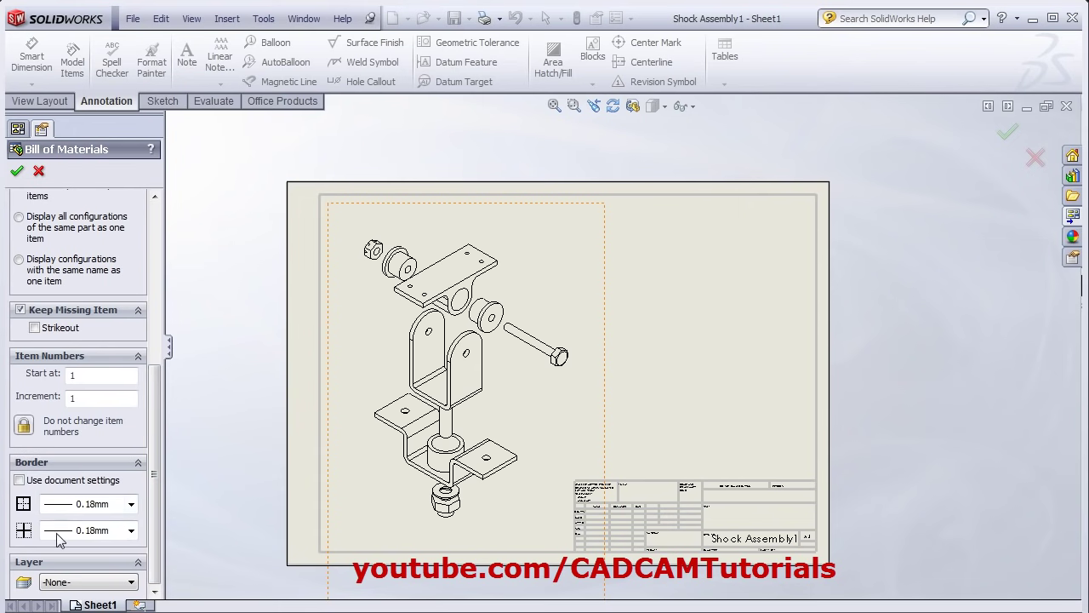
{"action": "left_click_drag", "start_coordinate": [158, 511], "coordinate": [190, 301]}
Accept the BOM settings and drop the table at the sheet's top-right corner.
{"action": "left_click", "coordinate": [17, 171]}
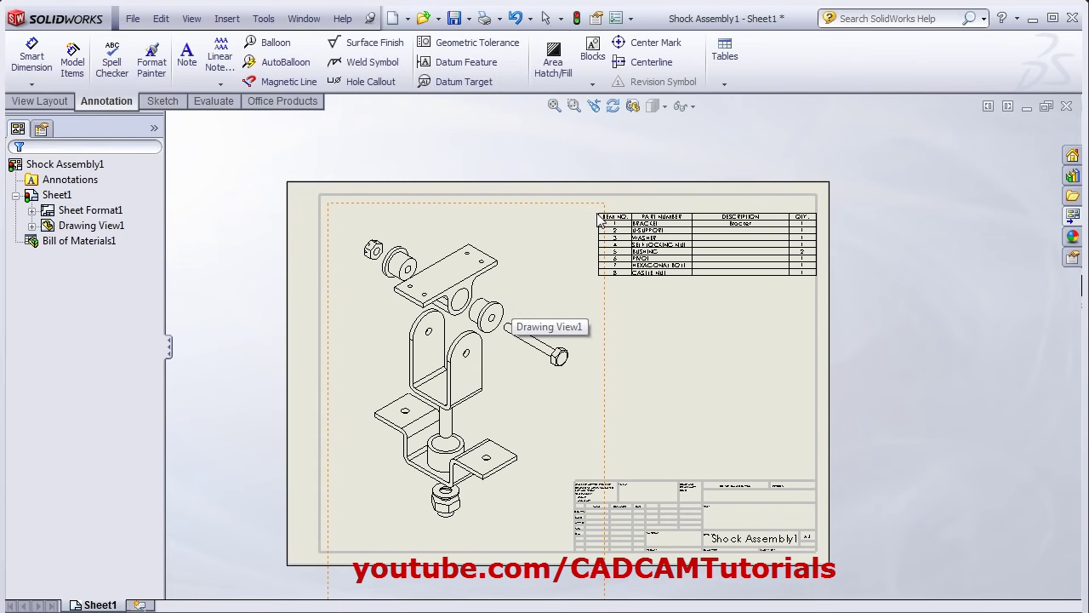
{"action": "left_click", "coordinate": [597, 200]}
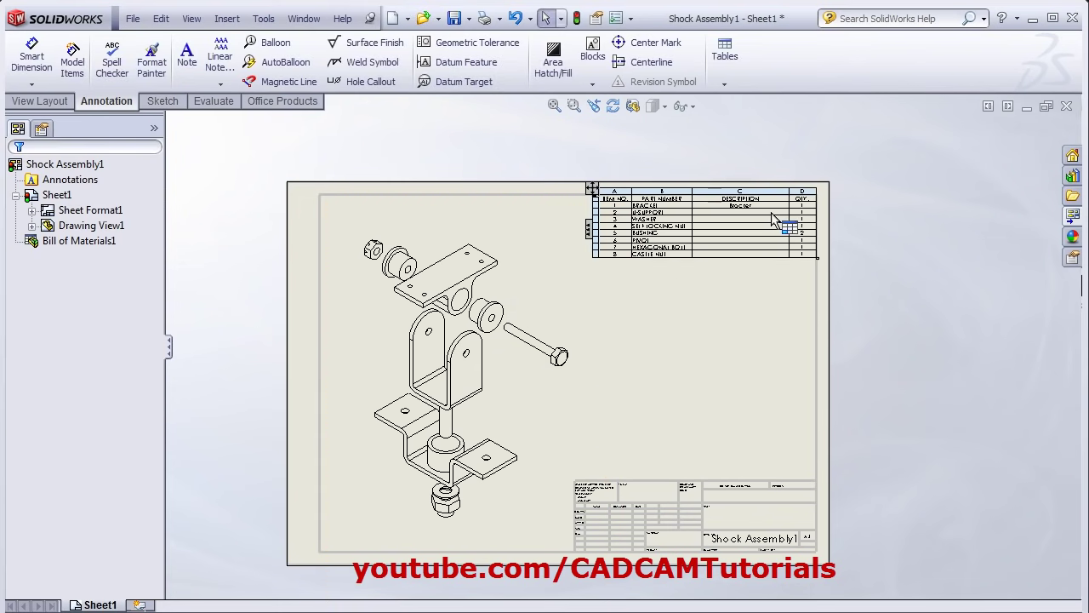
{"action": "scroll", "coordinate": [823, 183], "scroll_direction": "down", "scroll_amount": 3}
{"action": "scroll", "coordinate": [813, 217], "scroll_direction": "down", "scroll_amount": 3}
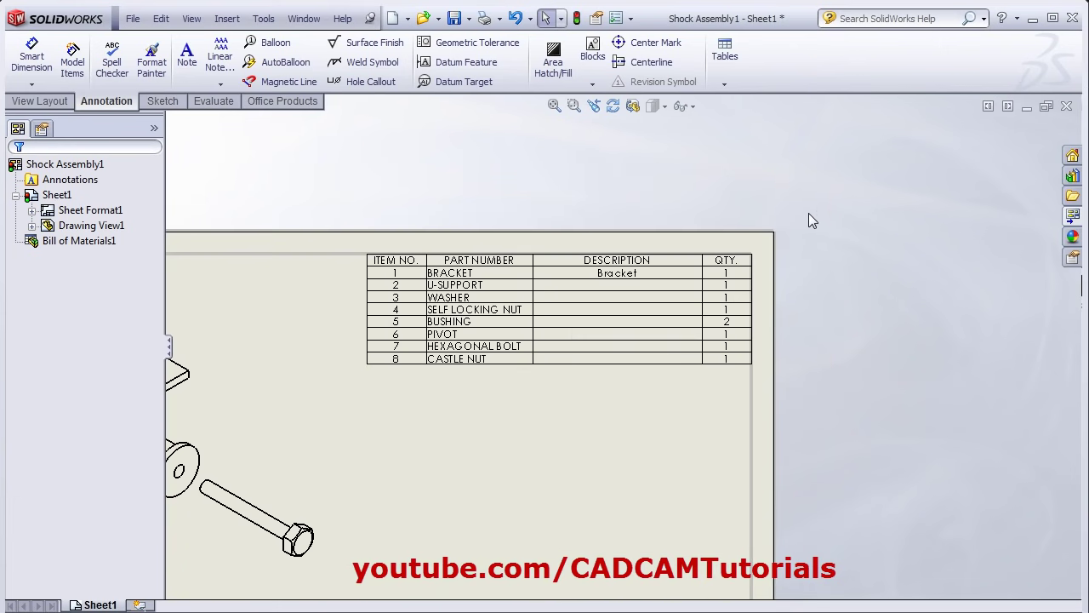
{"action": "middle_click_drag", "start_coordinate": [496, 479], "coordinate": [659, 449], "text": "ctrl"}
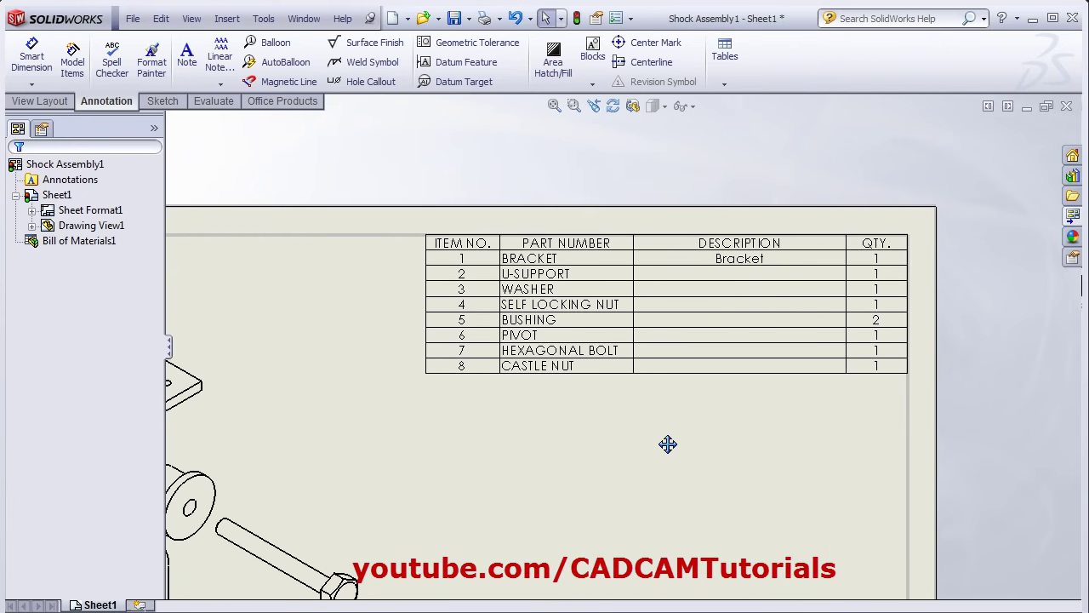
Select the placed BOM table and check its rows down to CASTLE NUT.
{"action": "left_click", "coordinate": [554, 272]}
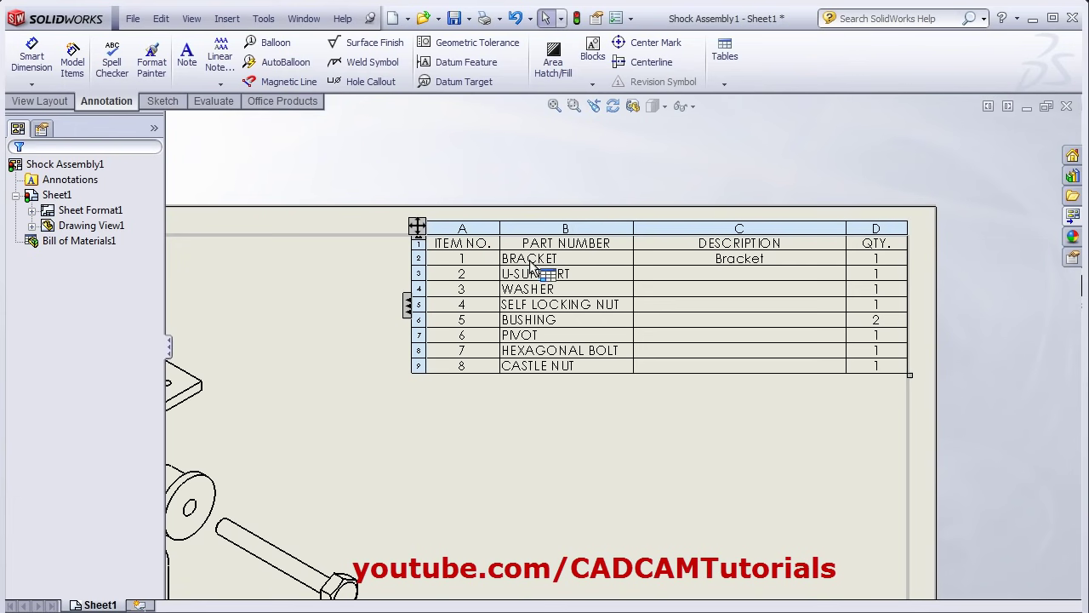
{"action": "left_click", "coordinate": [584, 201]}
{"action": "left_click", "coordinate": [578, 264]}
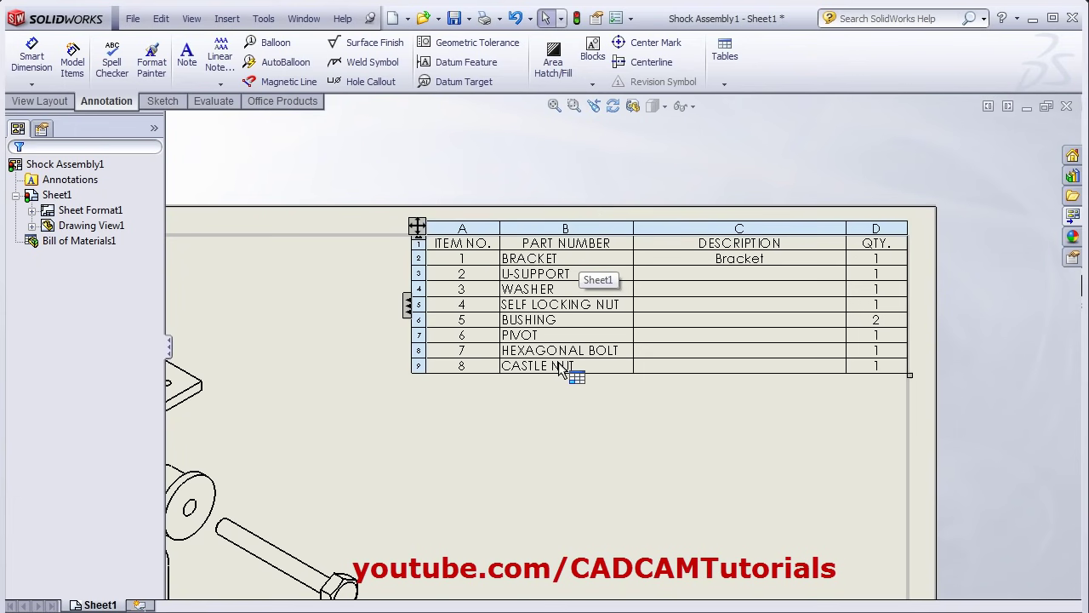
{"action": "left_click", "coordinate": [605, 391]}
{"action": "left_click", "coordinate": [584, 360]}
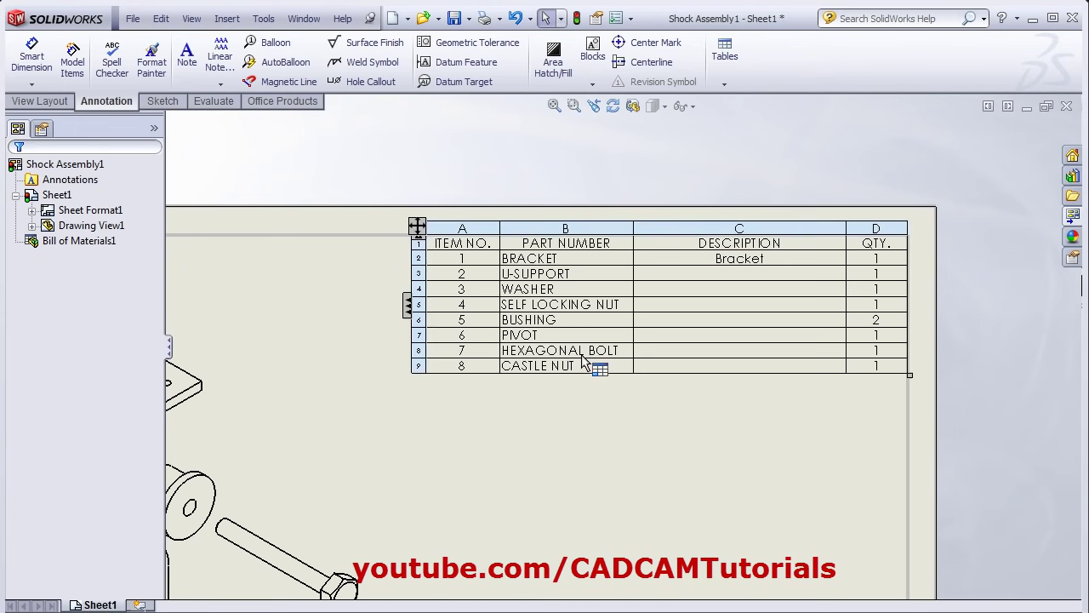
{"action": "left_click", "coordinate": [579, 396]}
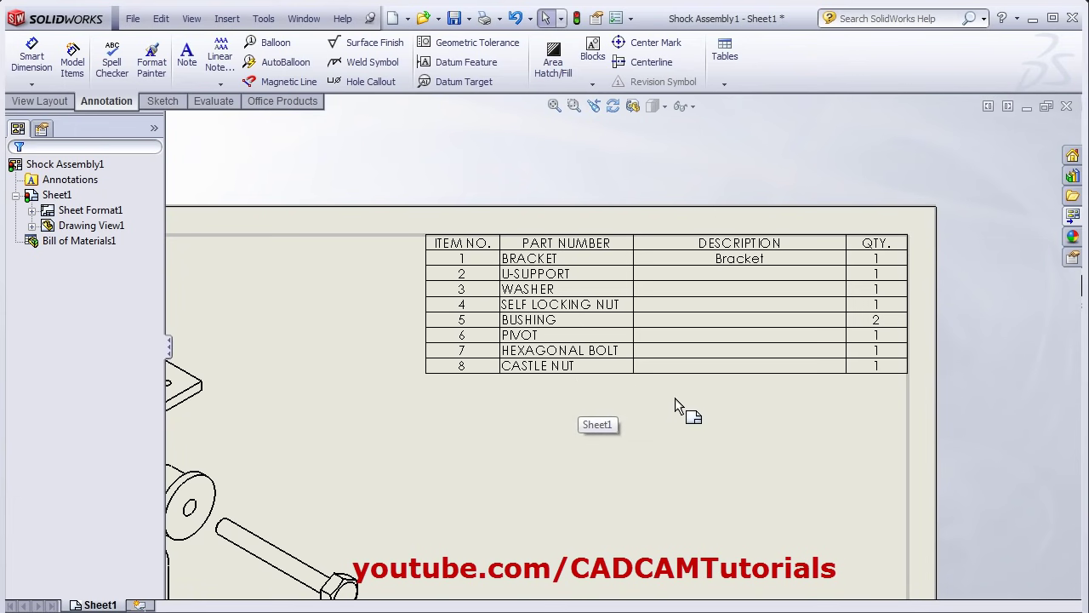
{"action": "middle_click_drag", "start_coordinate": [675, 398], "coordinate": [638, 390]}
{"action": "left_click", "coordinate": [522, 250]}
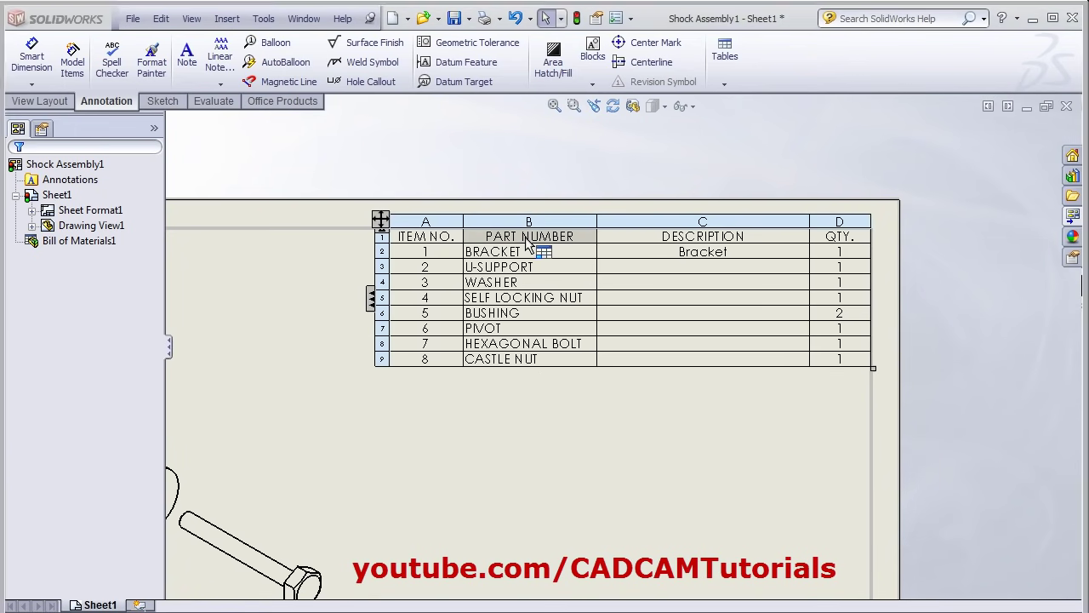
Rename the PART NUMBER column header to DESCRIPTION.
{"action": "double_click", "coordinate": [529, 238]}
{"action": "left_click_drag", "start_coordinate": [590, 236], "coordinate": [436, 241]}
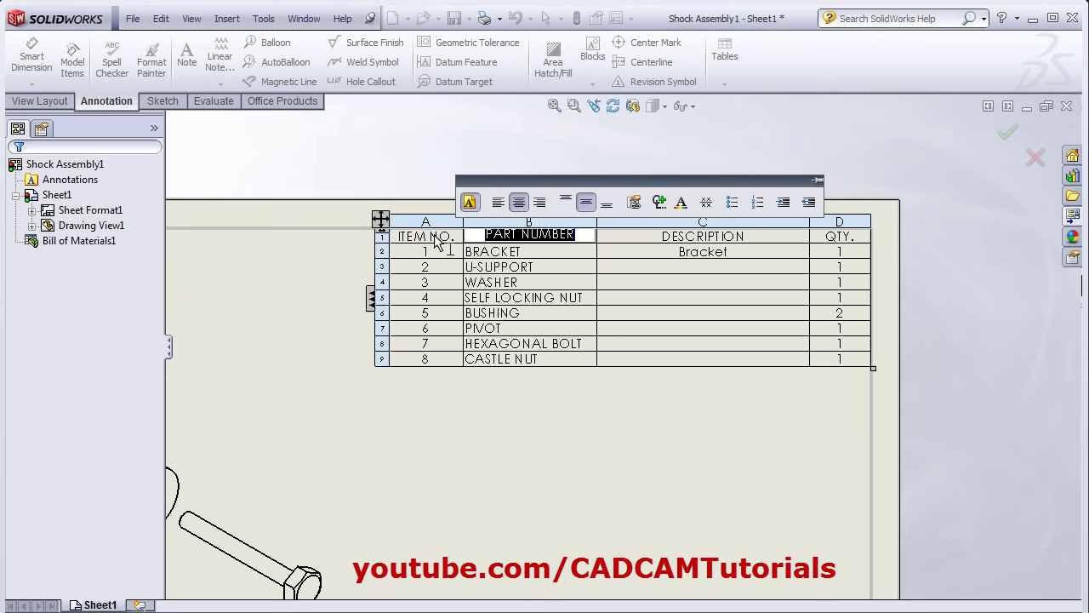
{"action": "type", "text": "DESCRIPTION"}
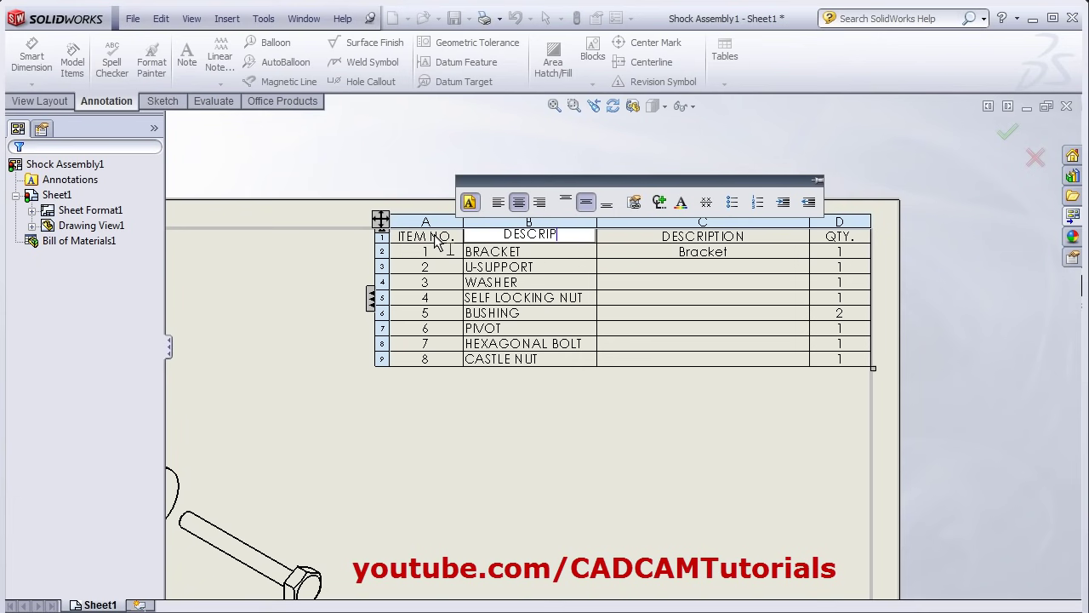
{"action": "left_click", "coordinate": [661, 420]}
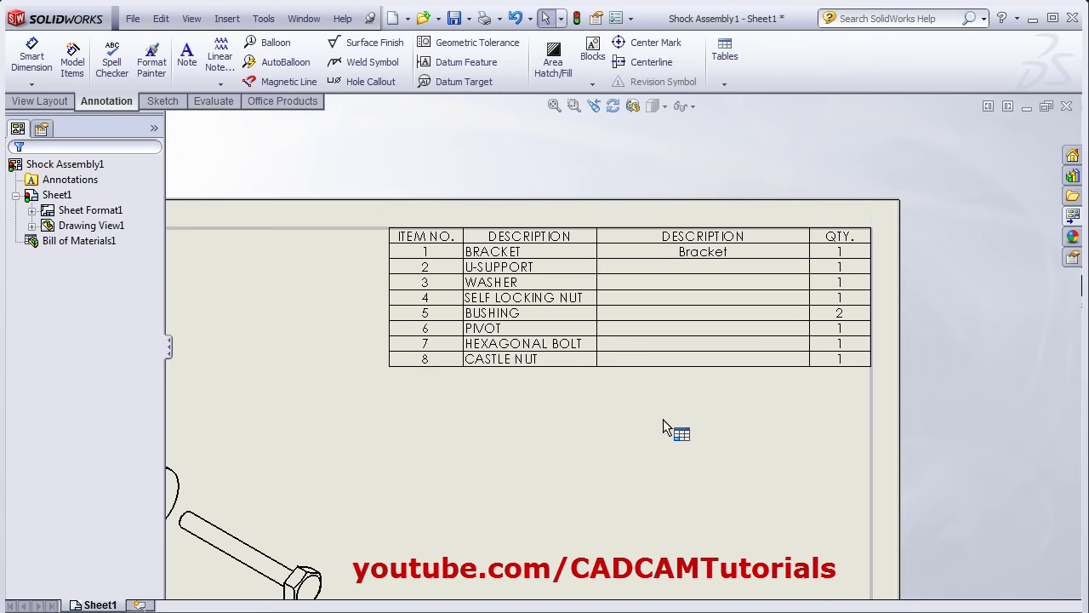
Delete column C from the BOM table.
{"action": "left_click", "coordinate": [706, 220]}
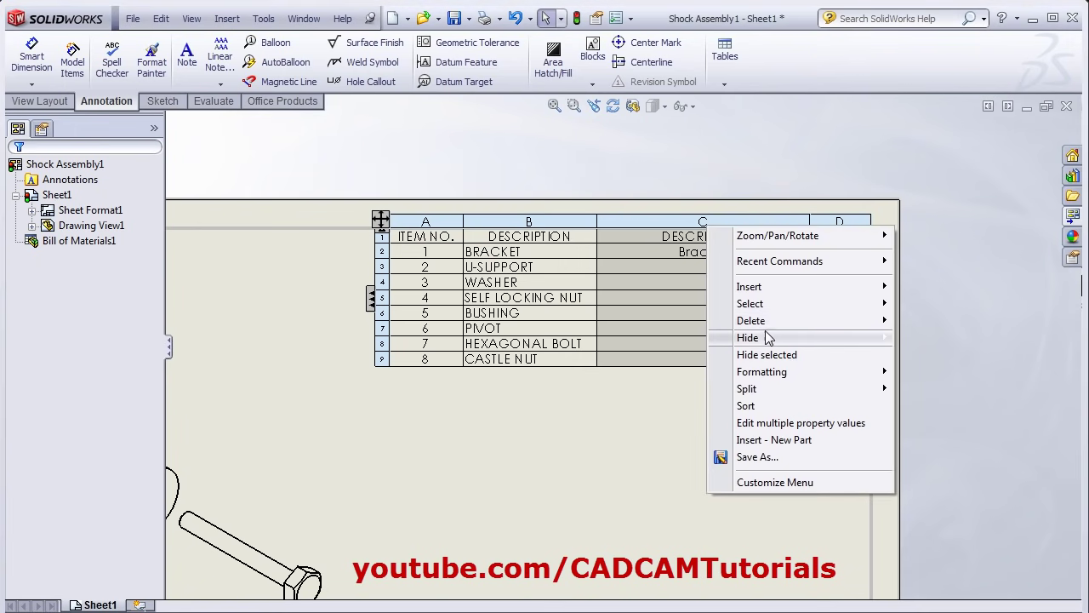
{"action": "mouse_move", "coordinate": [768, 328]}
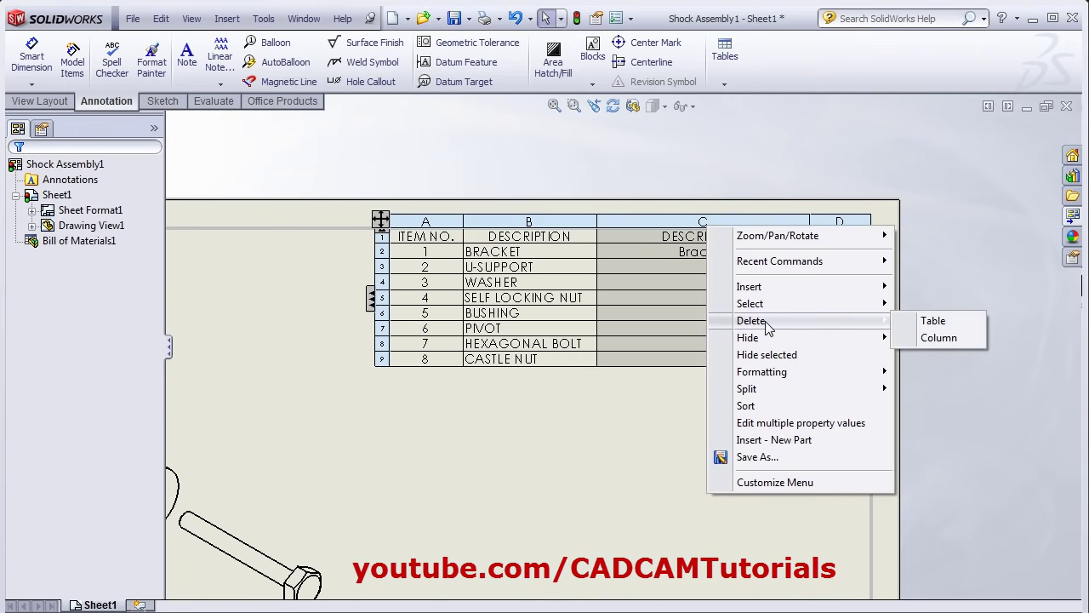
{"action": "left_click", "coordinate": [945, 338]}
Drag the BOM table further right toward the sheet's top-right corner.
{"action": "left_click", "coordinate": [464, 303]}
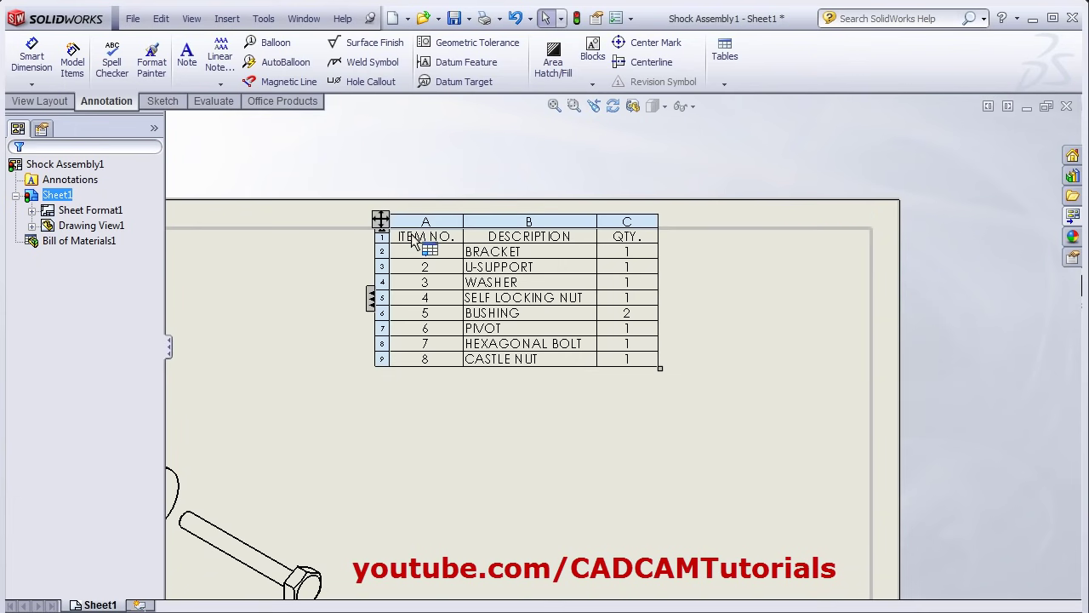
{"action": "left_click_drag", "start_coordinate": [380, 219], "coordinate": [590, 225]}
{"action": "left_click", "coordinate": [720, 449]}
{"action": "scroll", "coordinate": [809, 332], "scroll_direction": "up", "scroll_amount": 3}
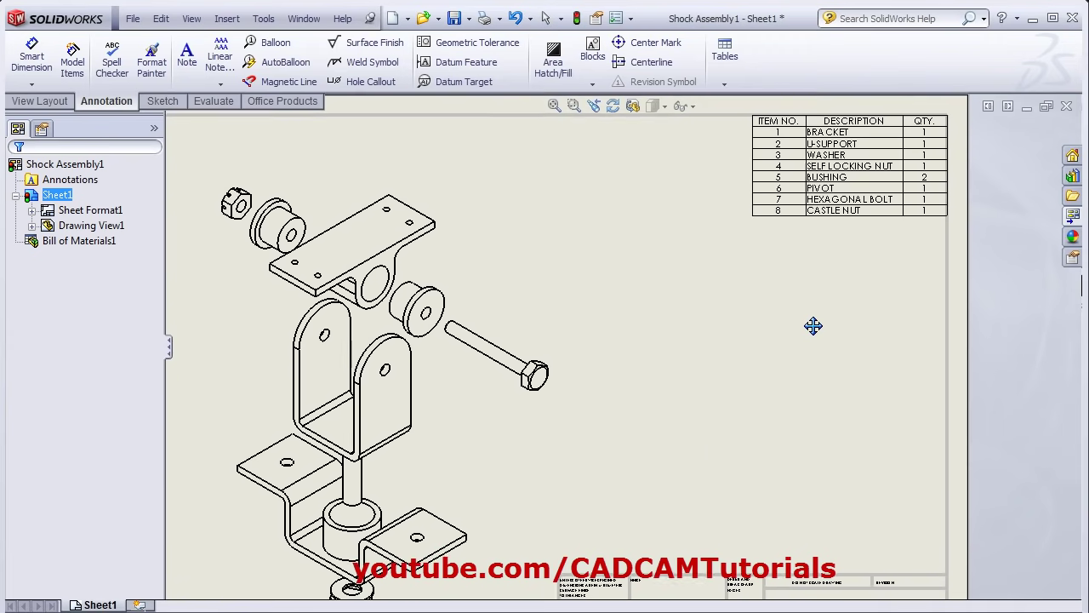
{"action": "scroll", "coordinate": [804, 375], "scroll_direction": "down", "scroll_amount": 1}
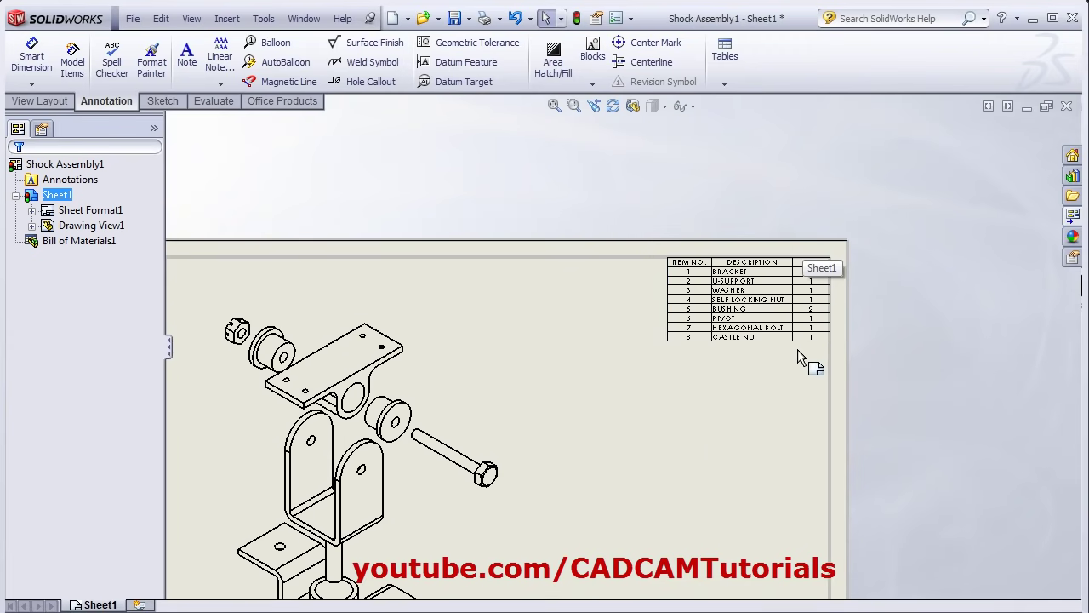
{"action": "scroll", "coordinate": [800, 352], "scroll_direction": "up", "scroll_amount": 1}
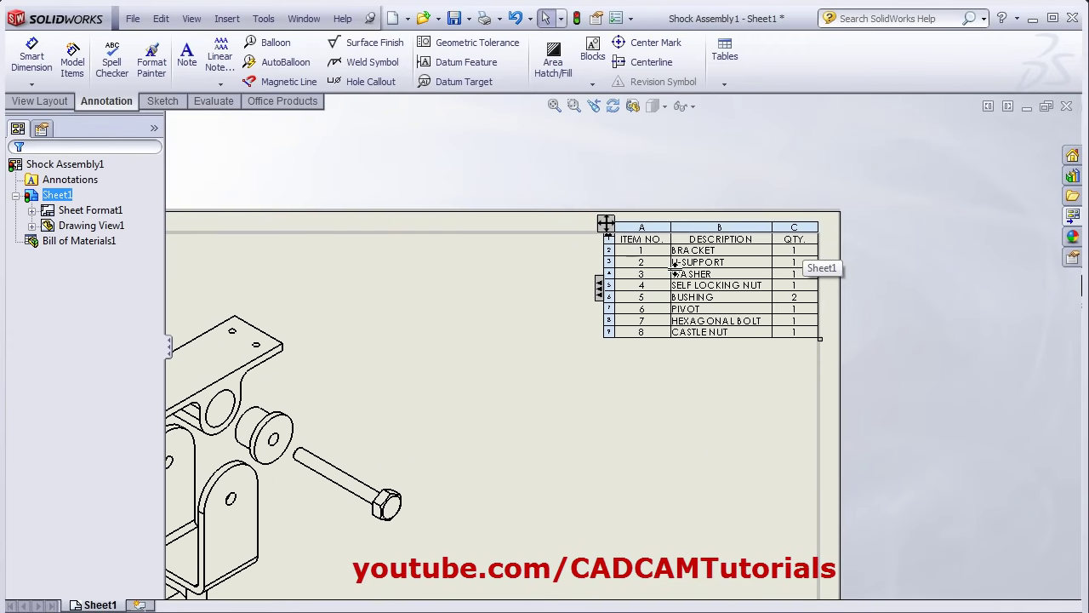
Select the old BOM and start a new one for the view using bom-material.sldbomtbt.
{"action": "mouse_move", "coordinate": [614, 248]}
{"action": "left_click", "coordinate": [606, 223]}
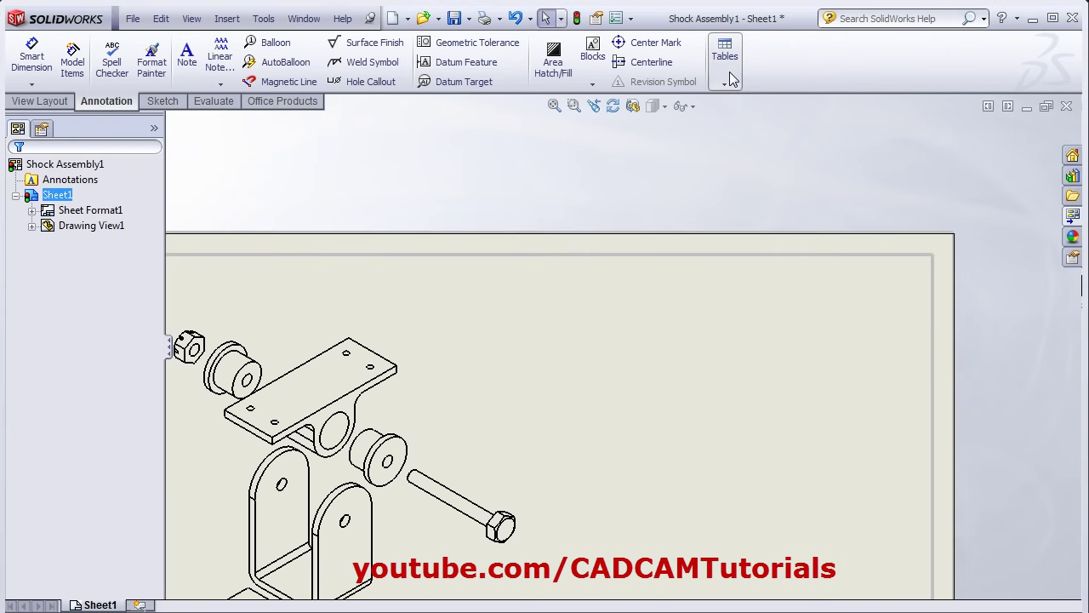
{"action": "left_click", "coordinate": [726, 77]}
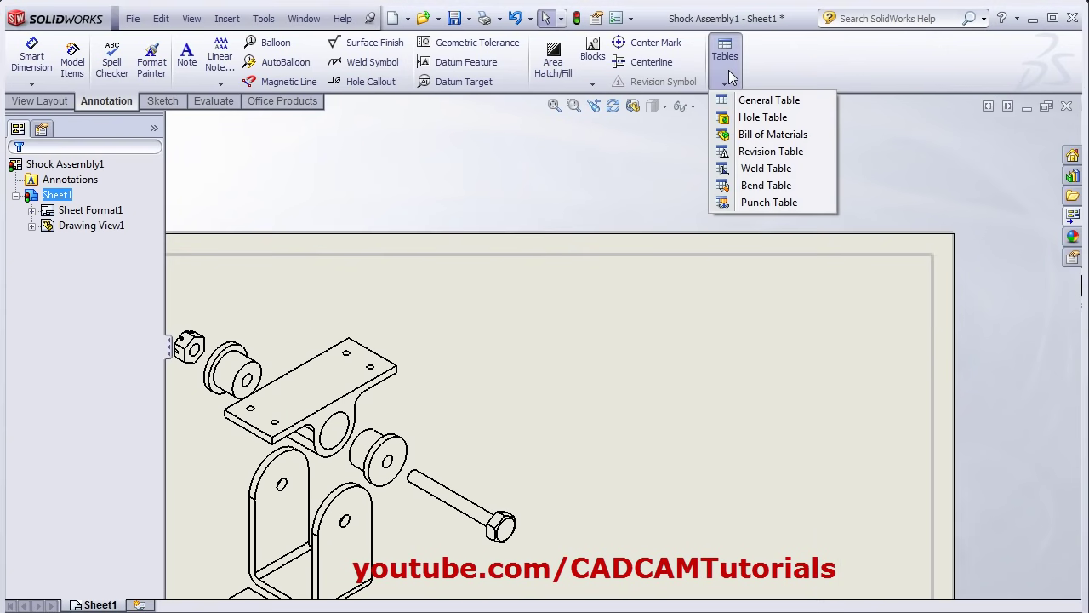
{"action": "left_click", "coordinate": [767, 137]}
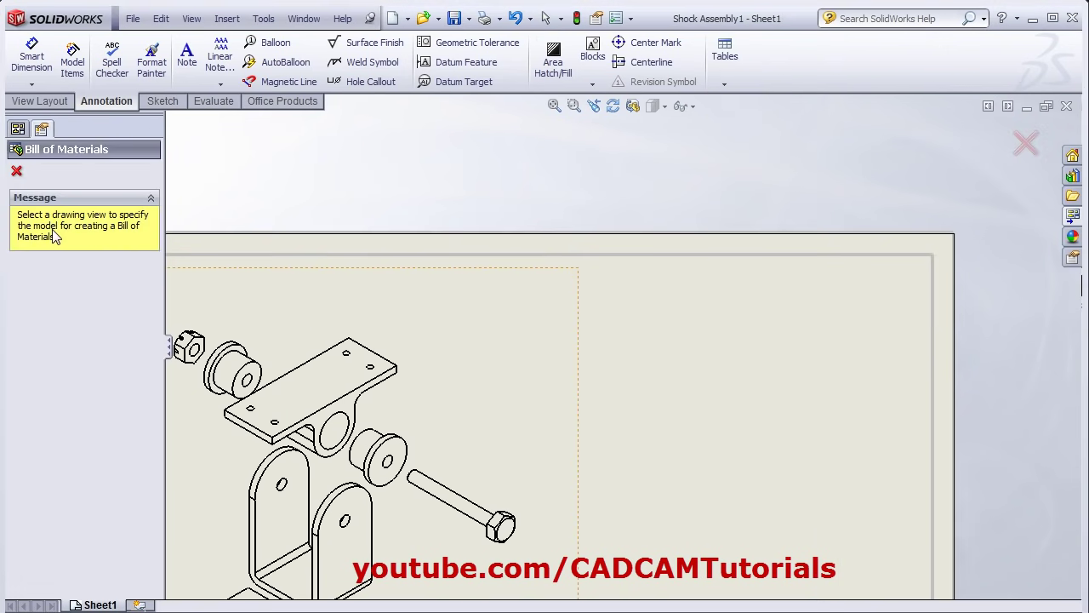
{"action": "left_click", "coordinate": [535, 395]}
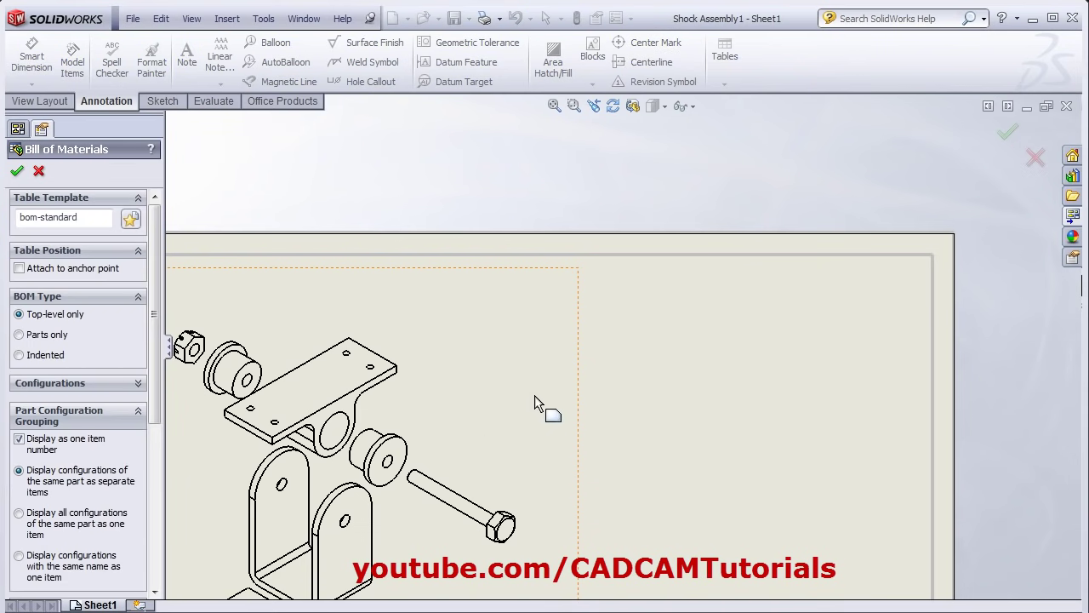
{"action": "left_click", "coordinate": [133, 221]}
{"action": "left_click", "coordinate": [505, 430]}
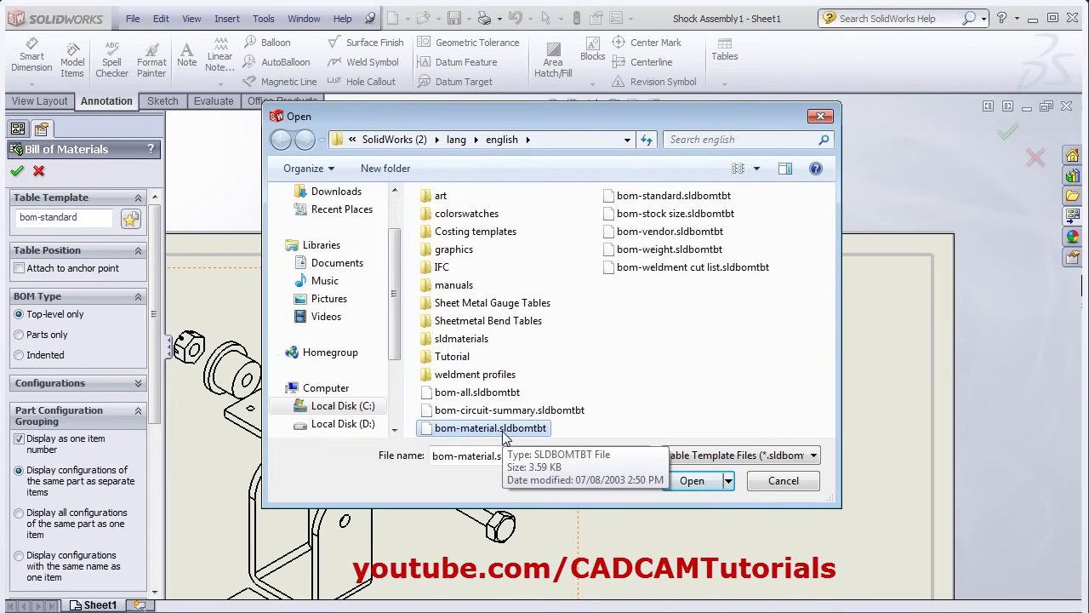
{"action": "left_click", "coordinate": [702, 481]}
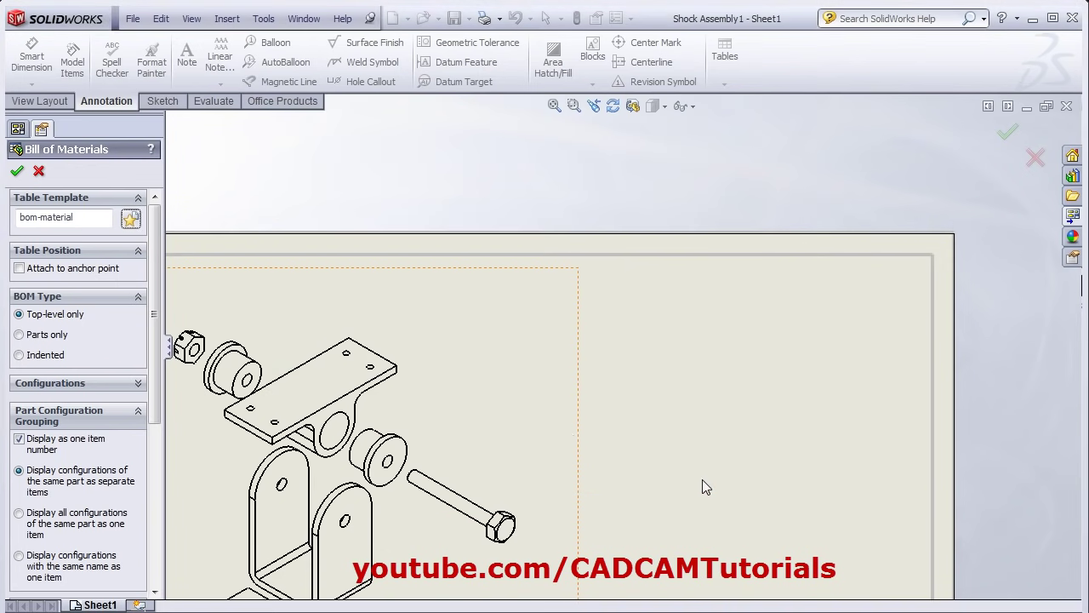
Accept the new BOM settings and place the table along the sheet's top edge.
{"action": "left_click", "coordinate": [17, 170]}
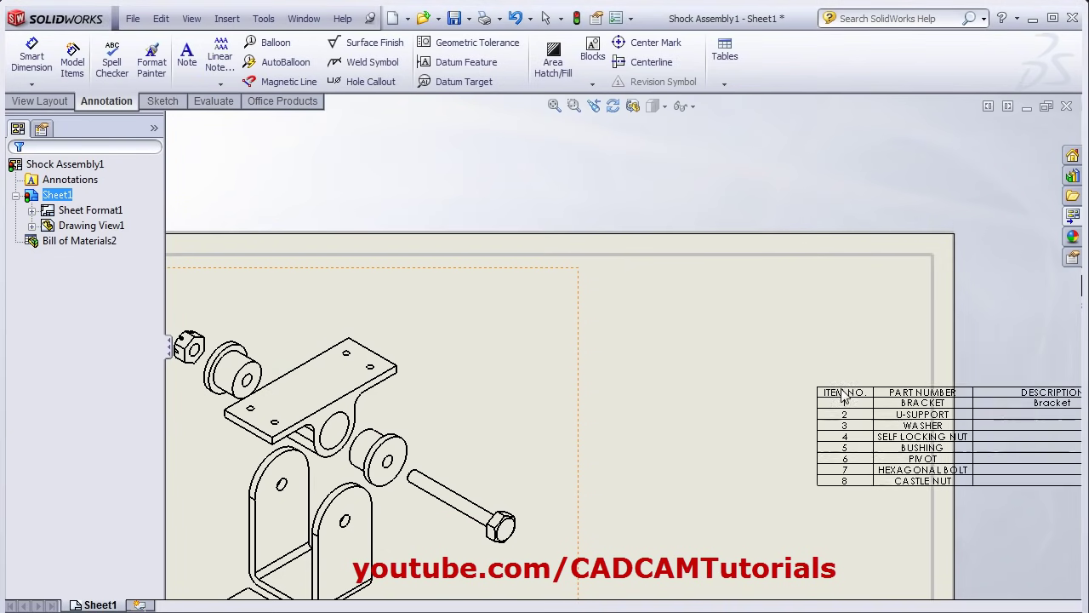
{"action": "left_click", "coordinate": [459, 273]}
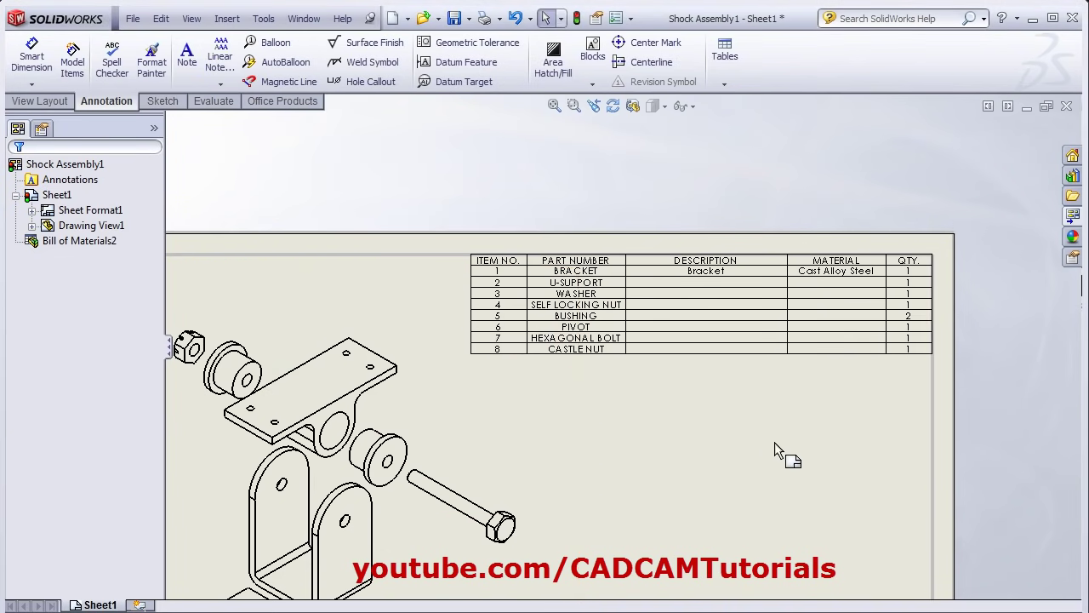
{"action": "scroll", "coordinate": [923, 377], "scroll_direction": "down", "scroll_amount": 3}
{"action": "left_click", "coordinate": [870, 337]}
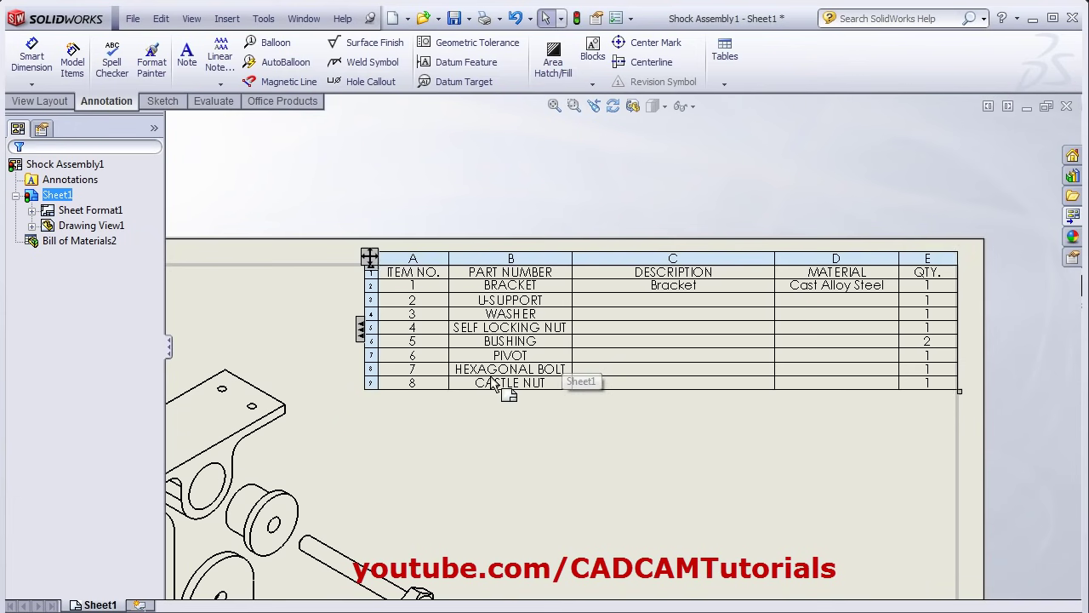
Open u-support.sldprt from the BOM's U-SUPPORT row and assign Brass as its material.
{"action": "right_click", "coordinate": [538, 300]}
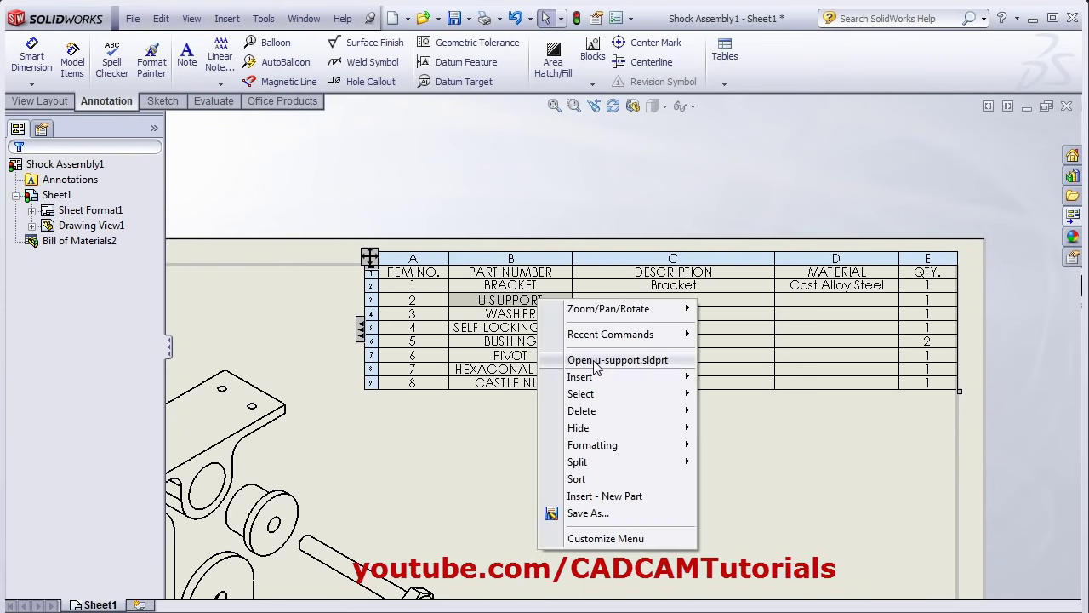
{"action": "left_click", "coordinate": [642, 362]}
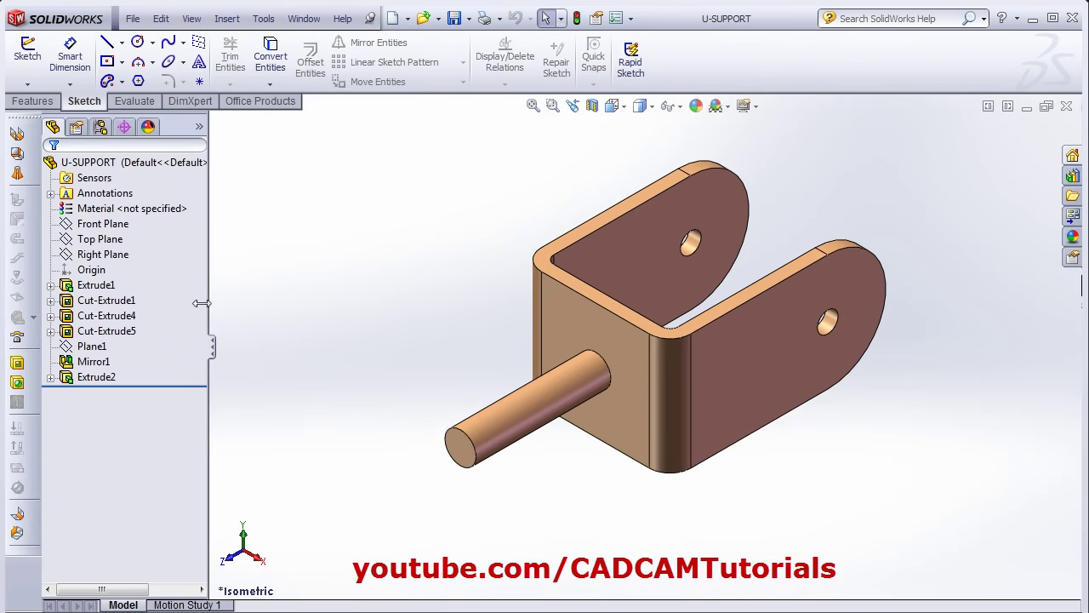
{"action": "left_click", "coordinate": [85, 223]}
{"action": "right_click", "coordinate": [109, 213]}
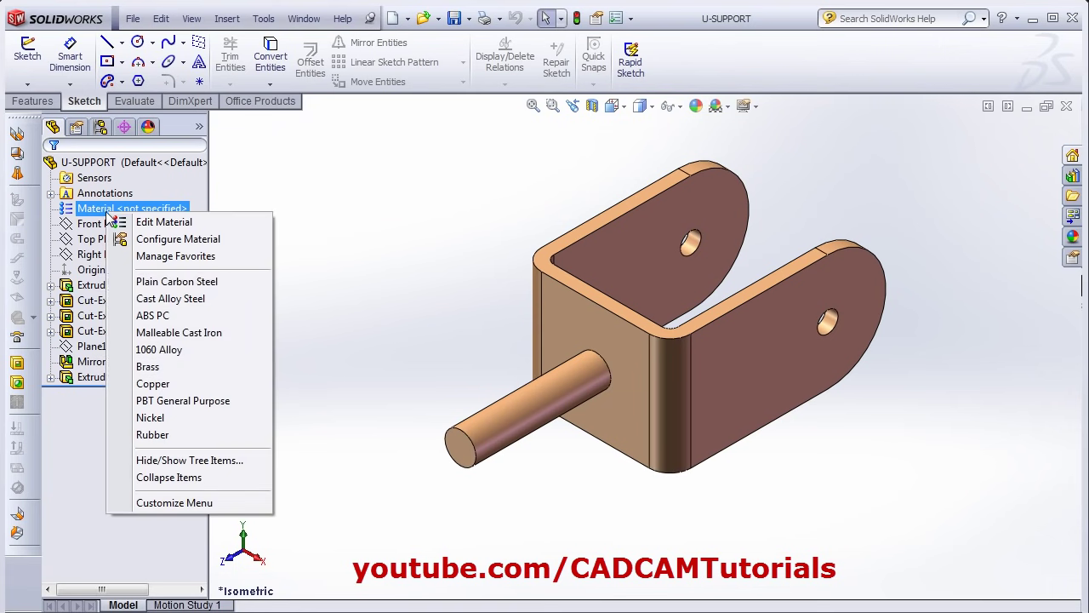
{"action": "left_click", "coordinate": [165, 371]}
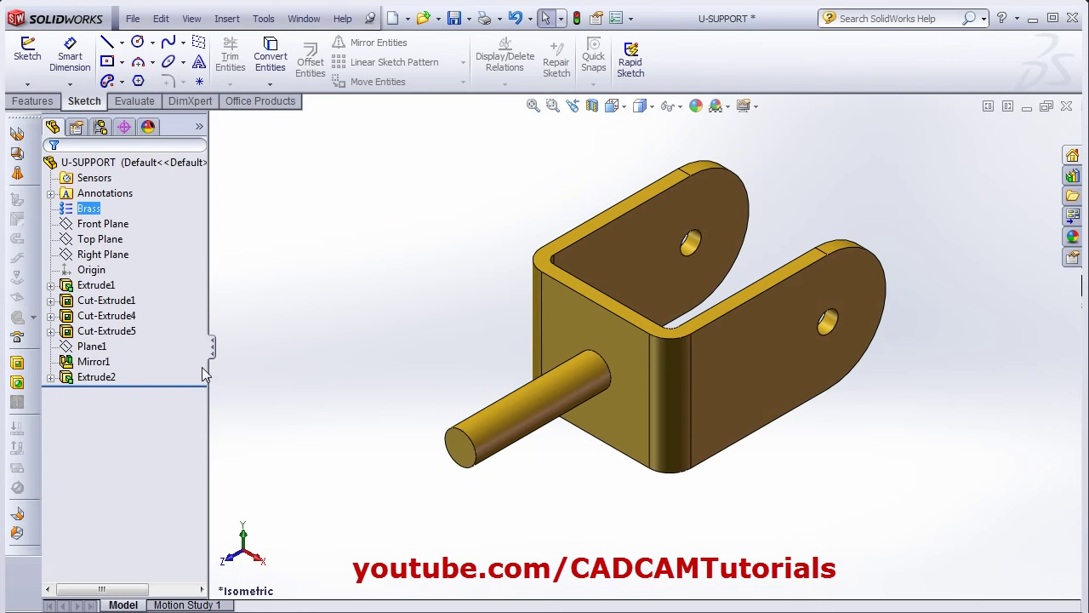
In the part's custom properties, add a Material property linked to the part's material.
{"action": "left_click", "coordinate": [133, 19]}
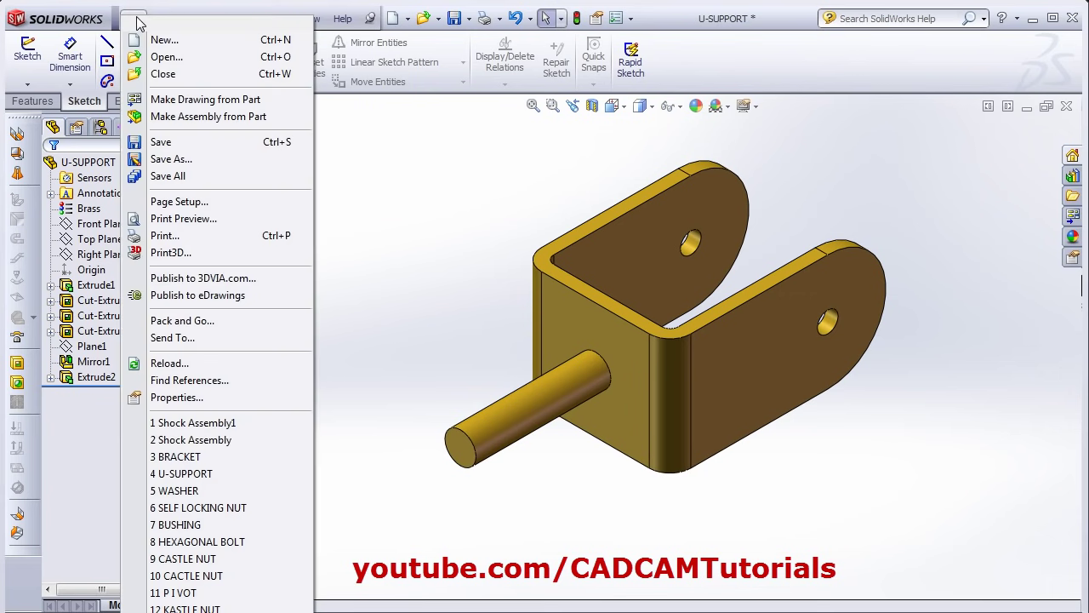
{"action": "left_click", "coordinate": [183, 397]}
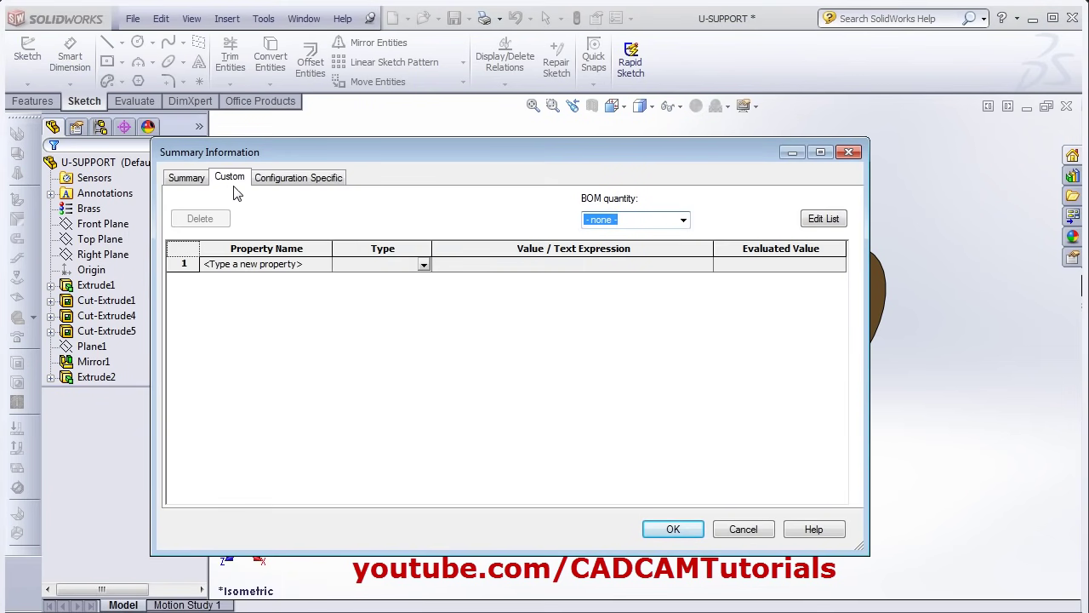
{"action": "left_click", "coordinate": [315, 266]}
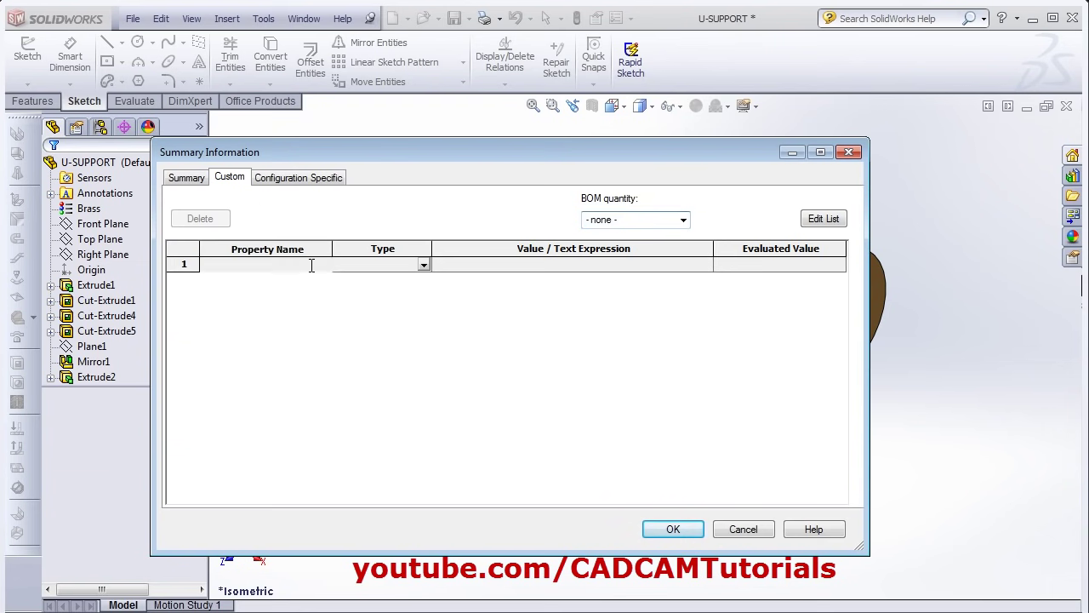
{"action": "left_click", "coordinate": [324, 265]}
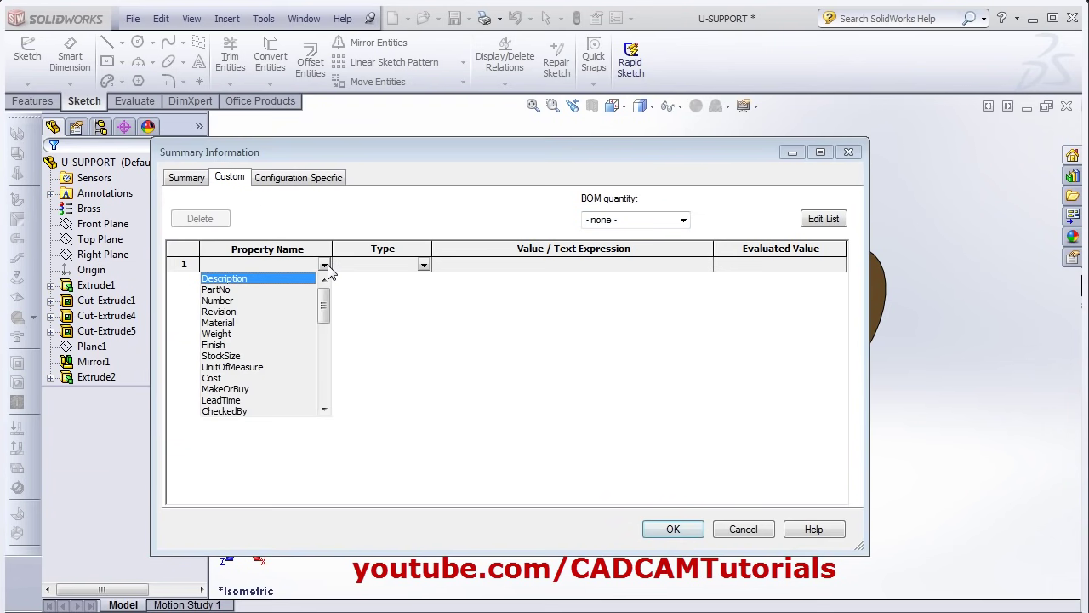
{"action": "left_click", "coordinate": [232, 324]}
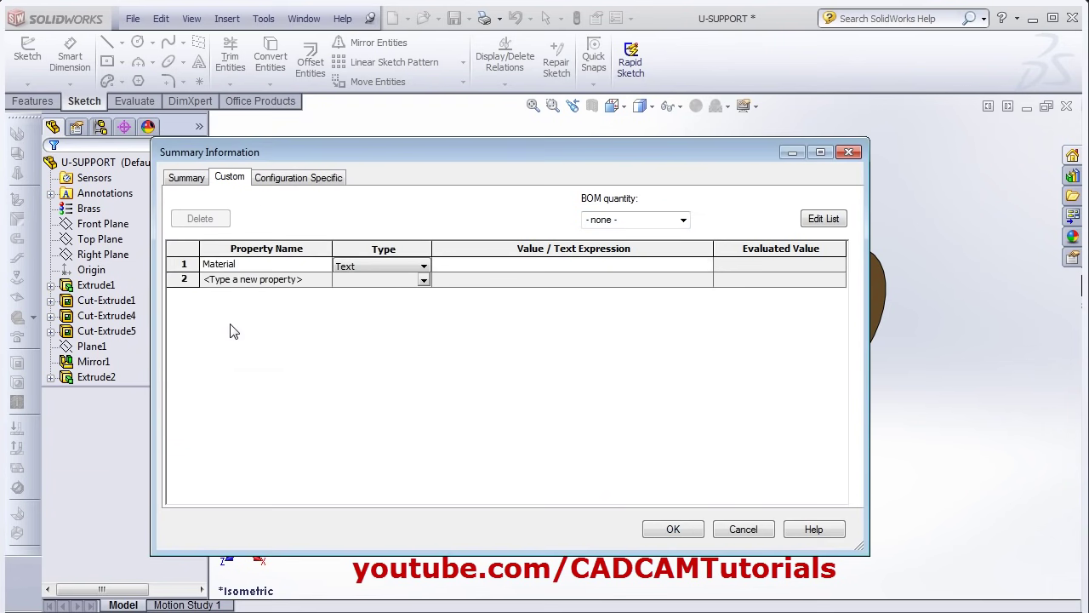
{"action": "left_click", "coordinate": [531, 267]}
{"action": "left_click", "coordinate": [705, 265]}
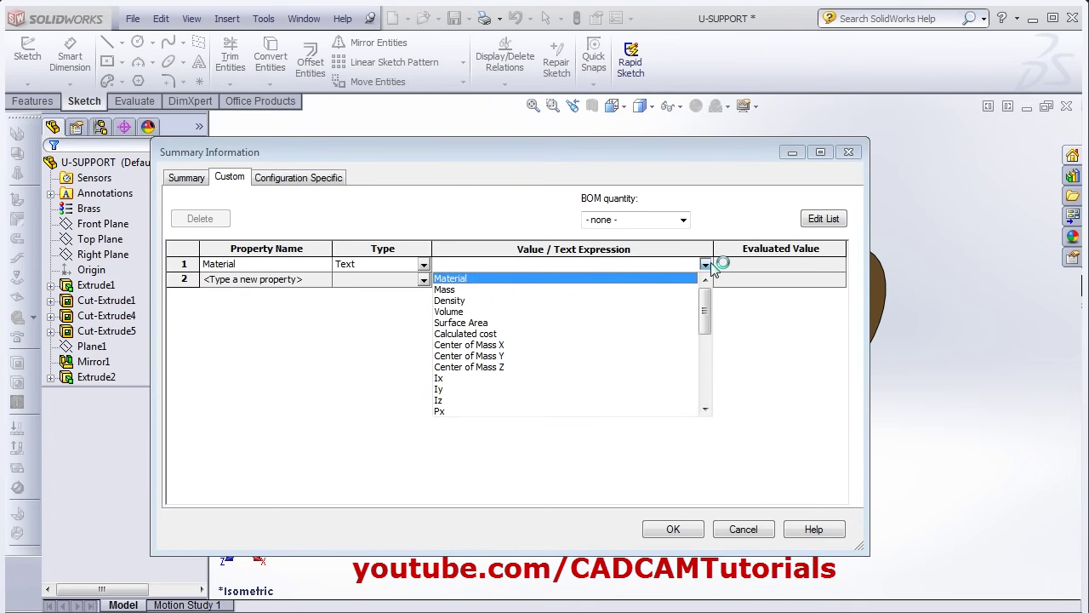
{"action": "left_click", "coordinate": [482, 280]}
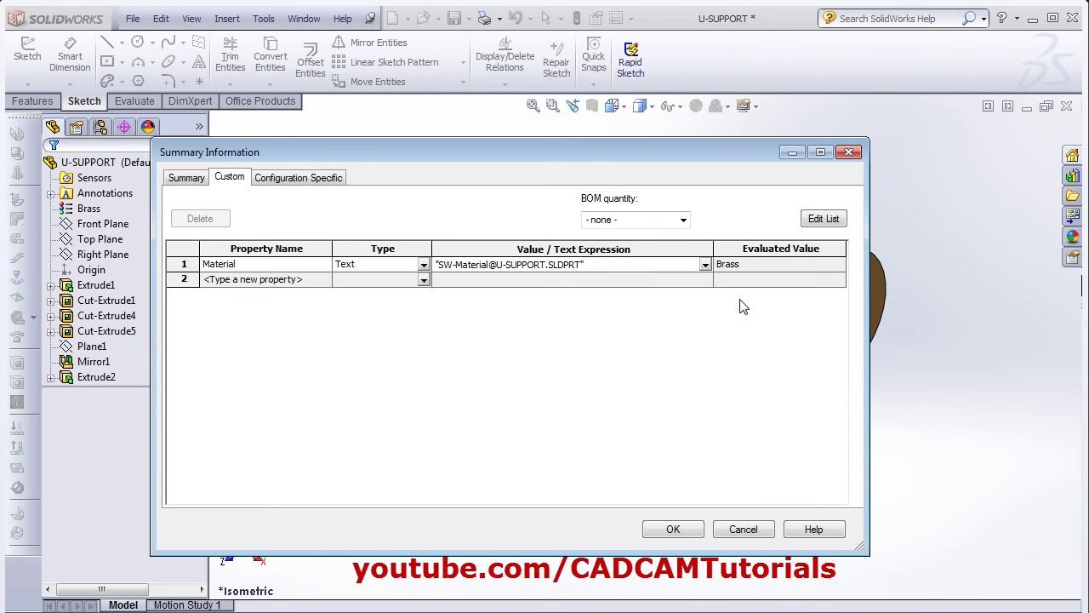
Add a Weight custom property linked to the part's mass.
{"action": "left_click", "coordinate": [299, 282]}
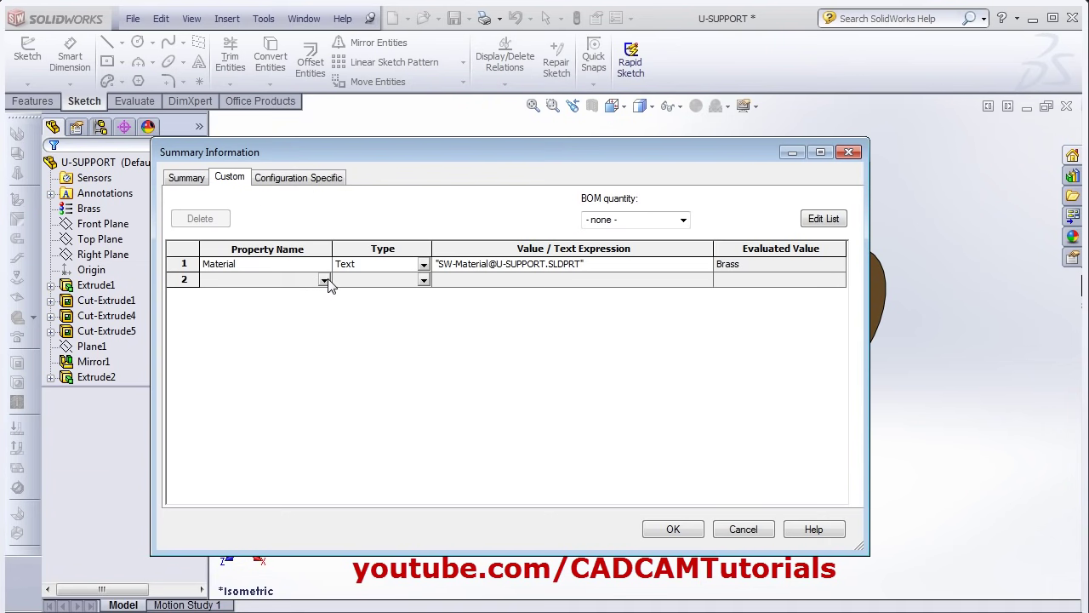
{"action": "left_click", "coordinate": [324, 281]}
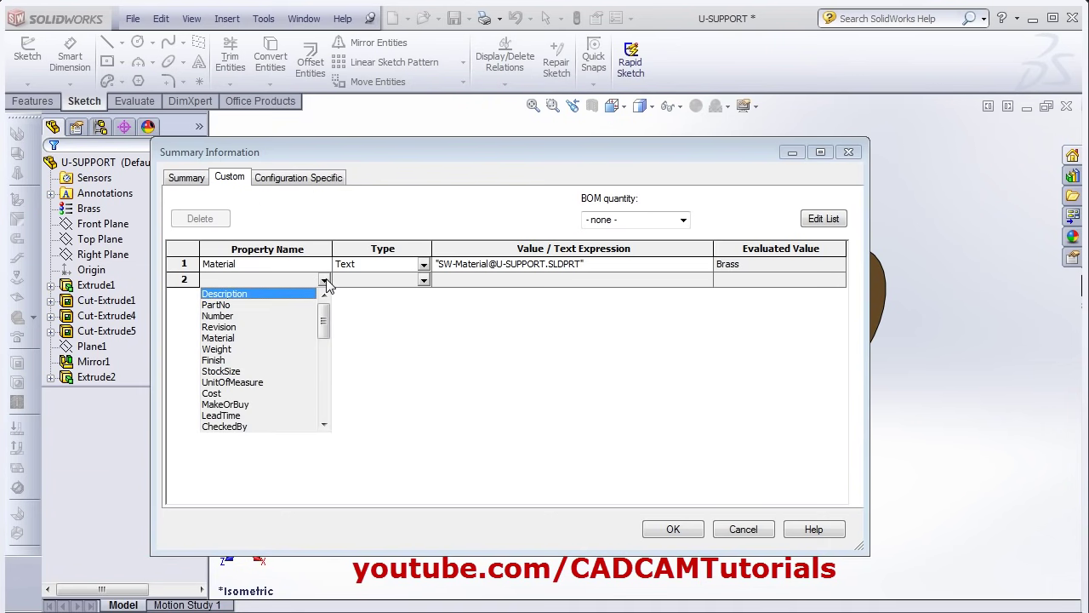
{"action": "left_click", "coordinate": [223, 350]}
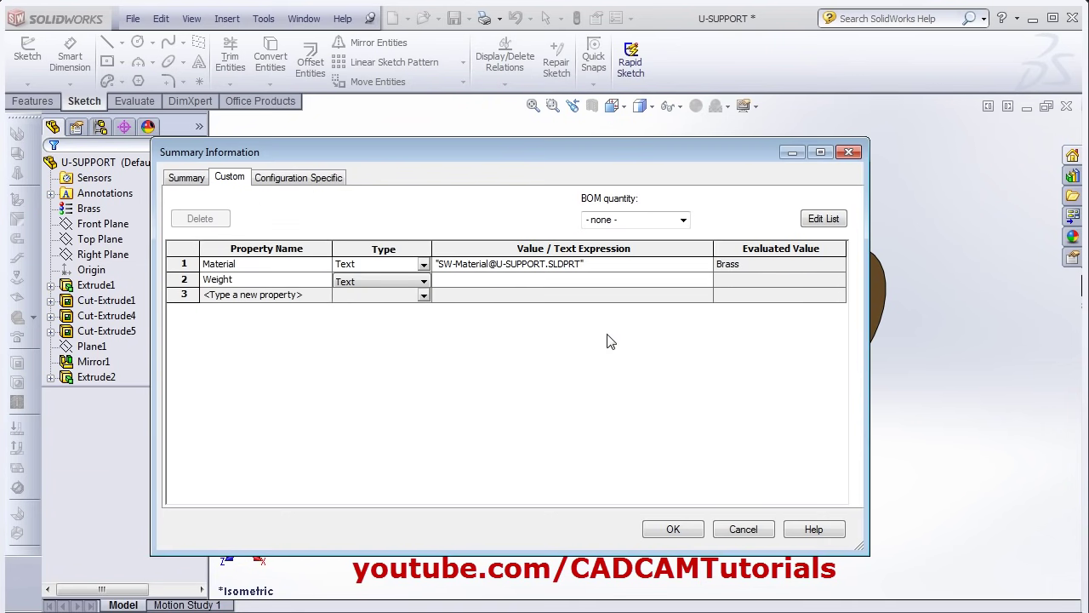
{"action": "left_click", "coordinate": [540, 282]}
{"action": "left_click", "coordinate": [705, 281]}
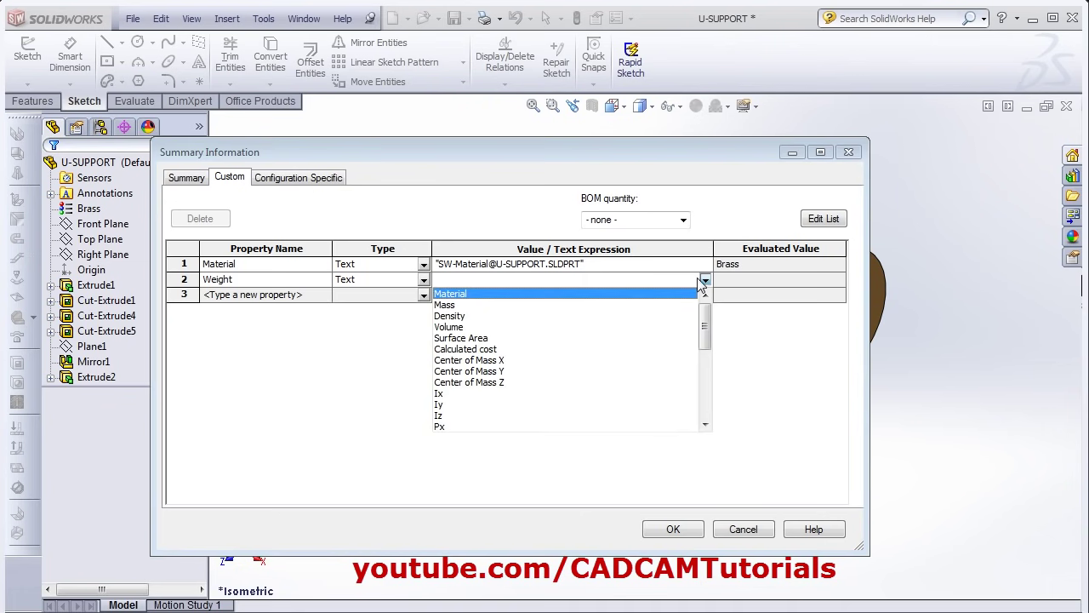
{"action": "left_click", "coordinate": [446, 305]}
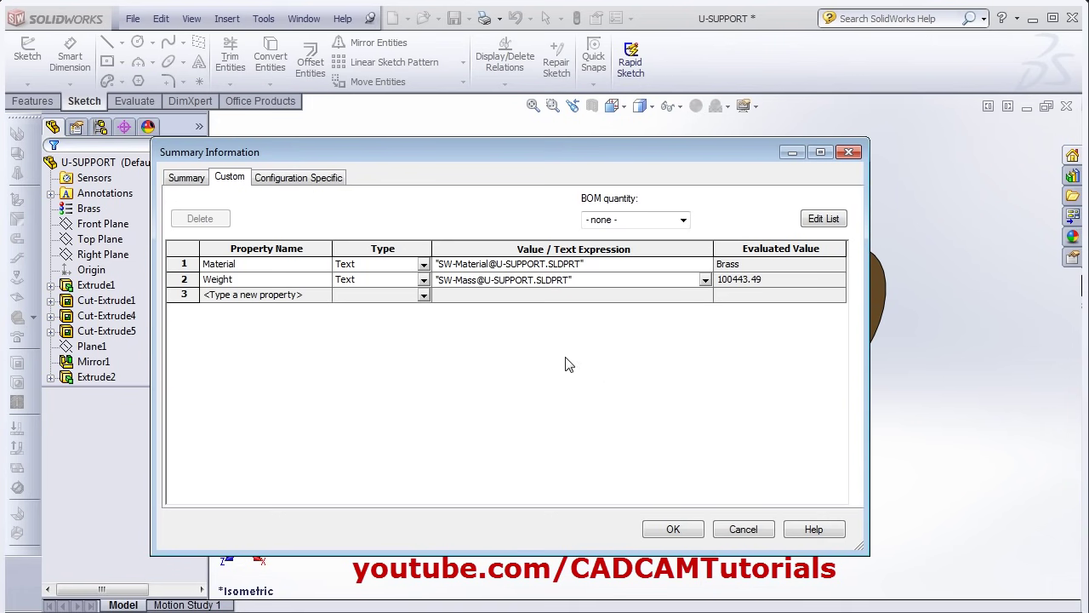
Add a Description property with the value U SUPPORT and confirm the properties.
{"action": "left_click", "coordinate": [295, 297]}
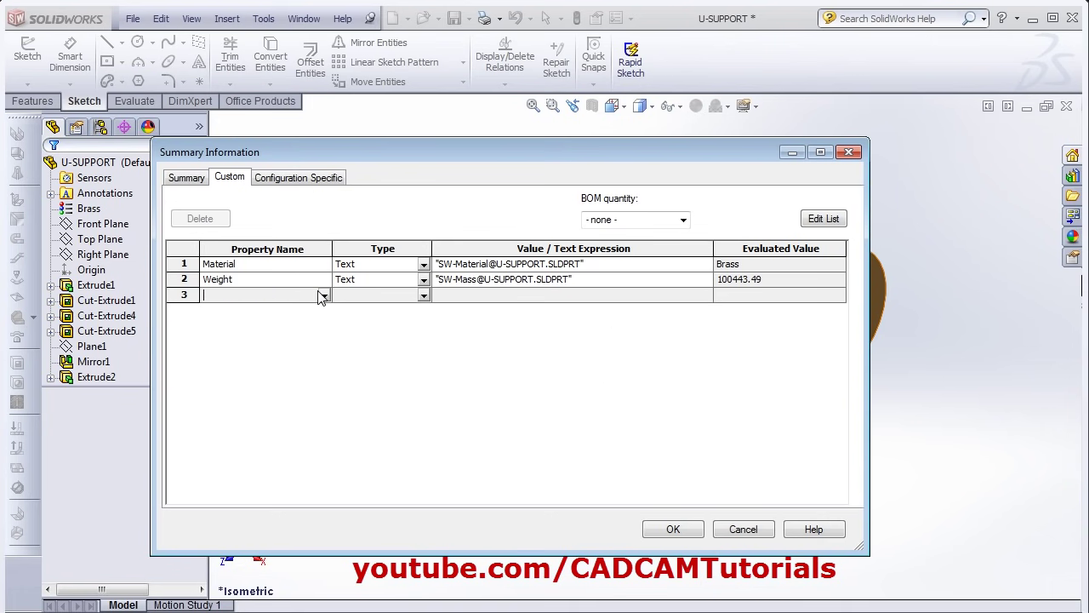
{"action": "left_click", "coordinate": [324, 294]}
{"action": "left_click", "coordinate": [239, 309]}
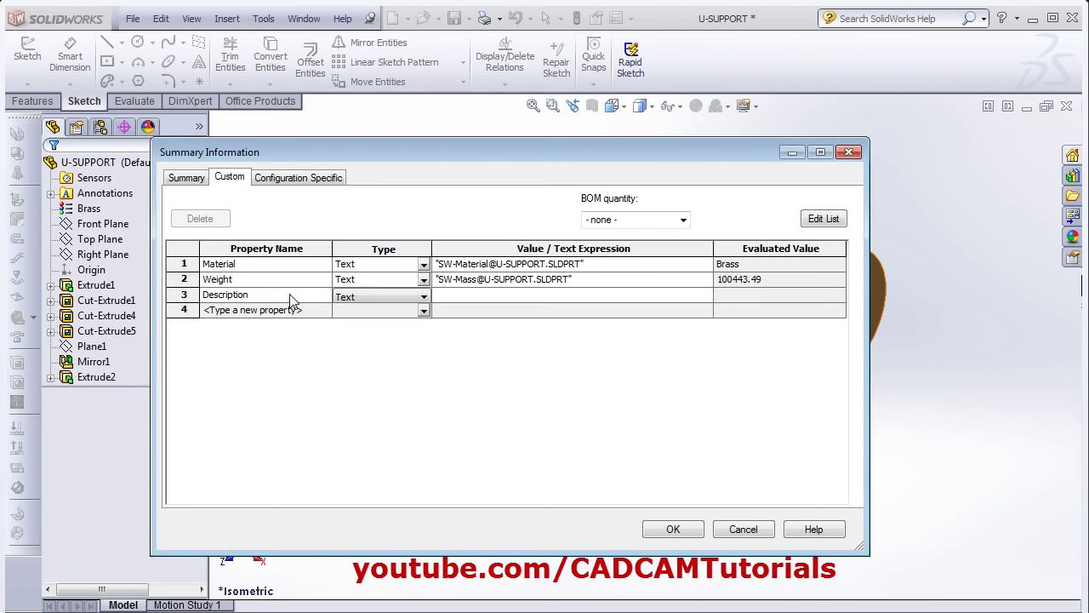
{"action": "left_click", "coordinate": [470, 298]}
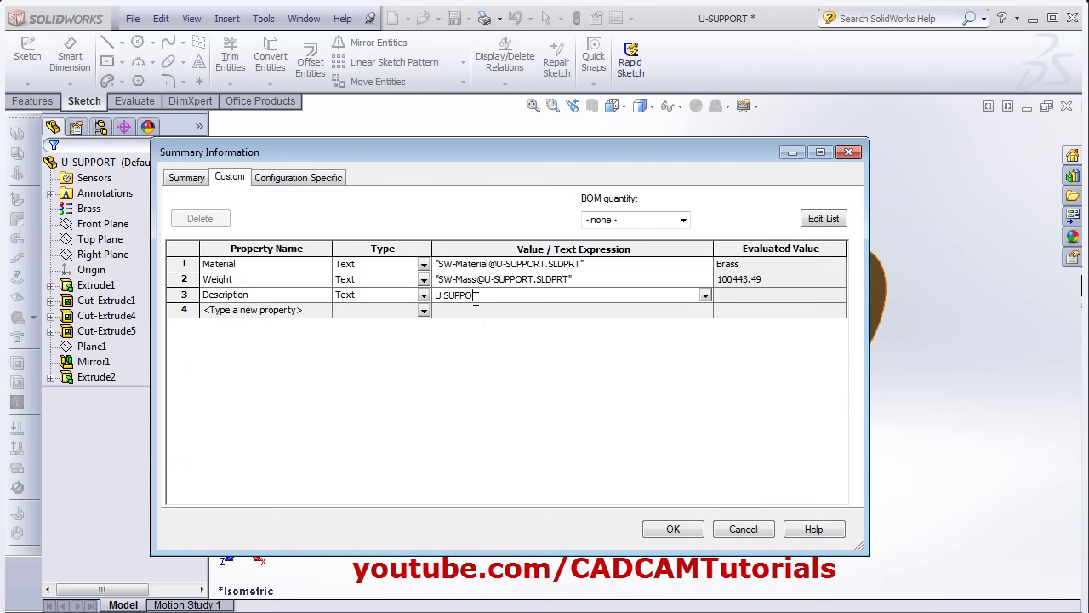
{"action": "left_click", "coordinate": [673, 529]}
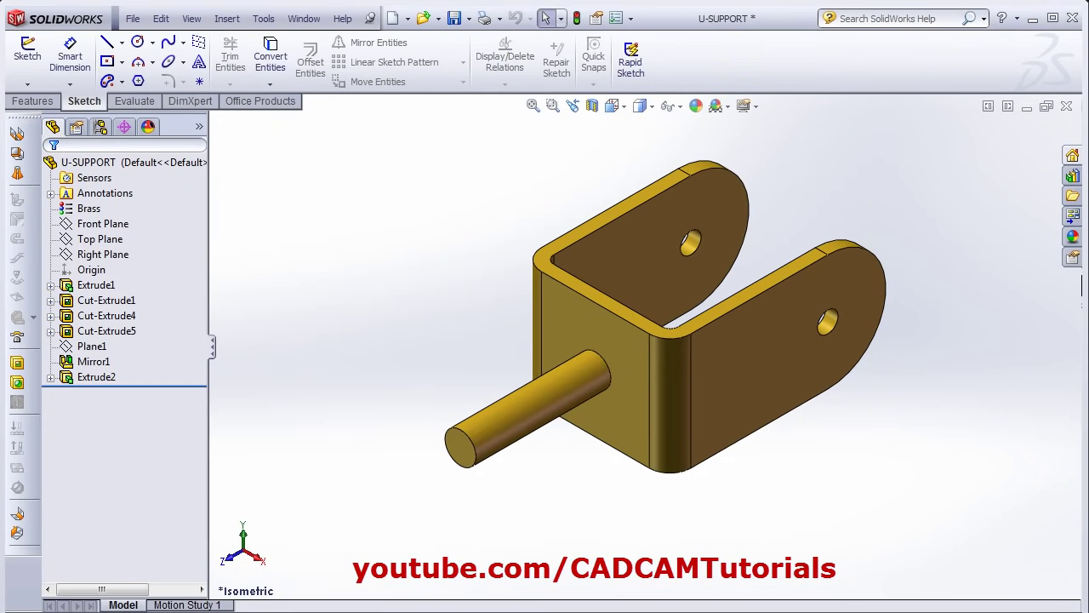
Close the U-SUPPORT part, saving its changes, and return to the Shock Assembly1 drawing.
{"action": "left_click", "coordinate": [1066, 105]}
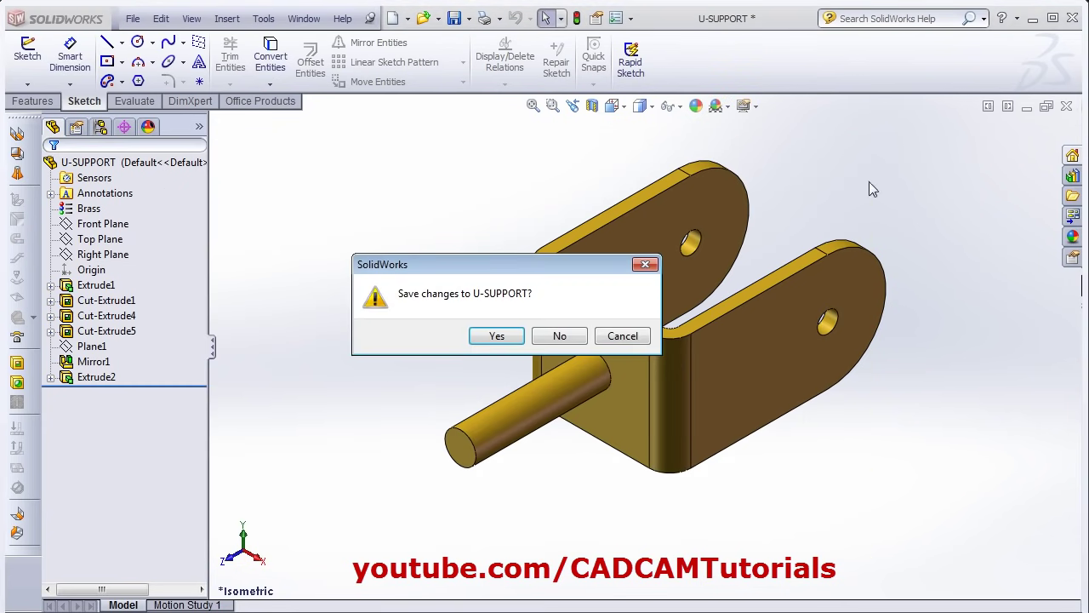
{"action": "left_click", "coordinate": [501, 338]}
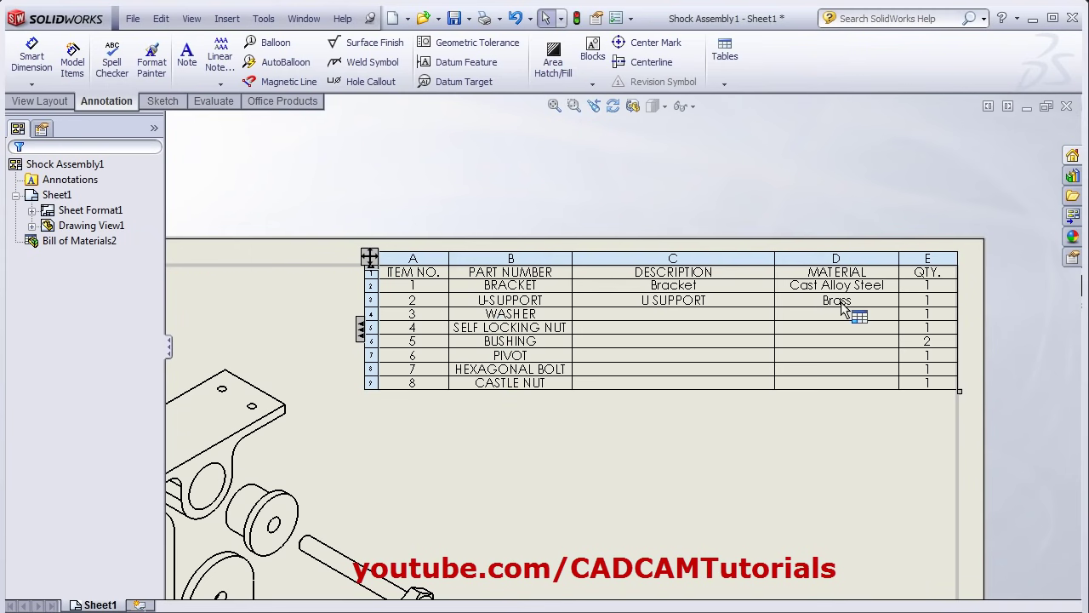
{"action": "left_click", "coordinate": [830, 400]}
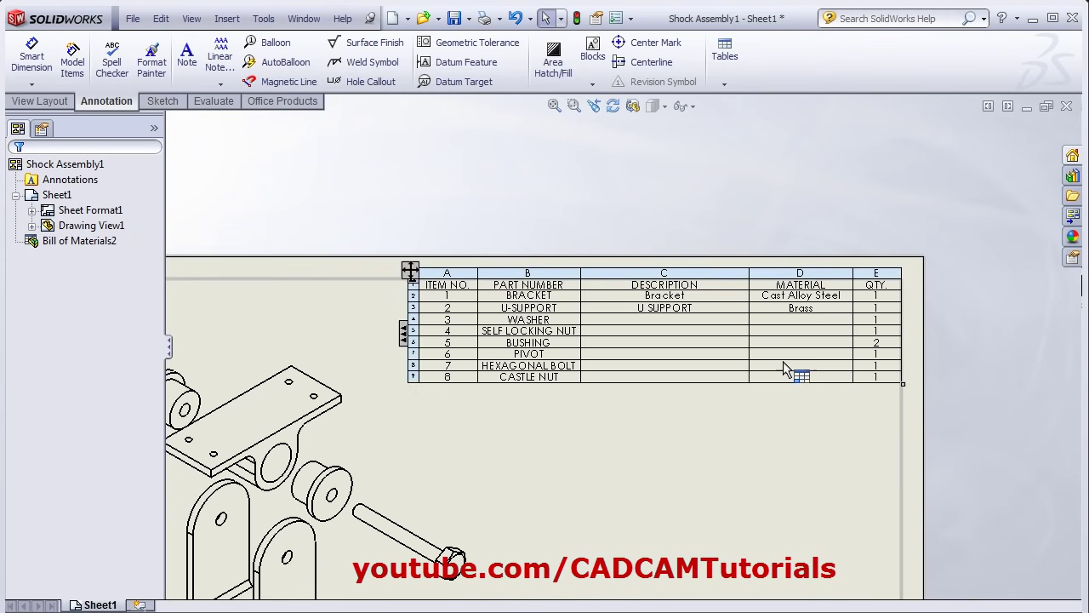
Delete the old BOM and insert one for the exploded view using the bom-all.sldbomtbt template.
{"action": "left_click", "coordinate": [409, 269]}
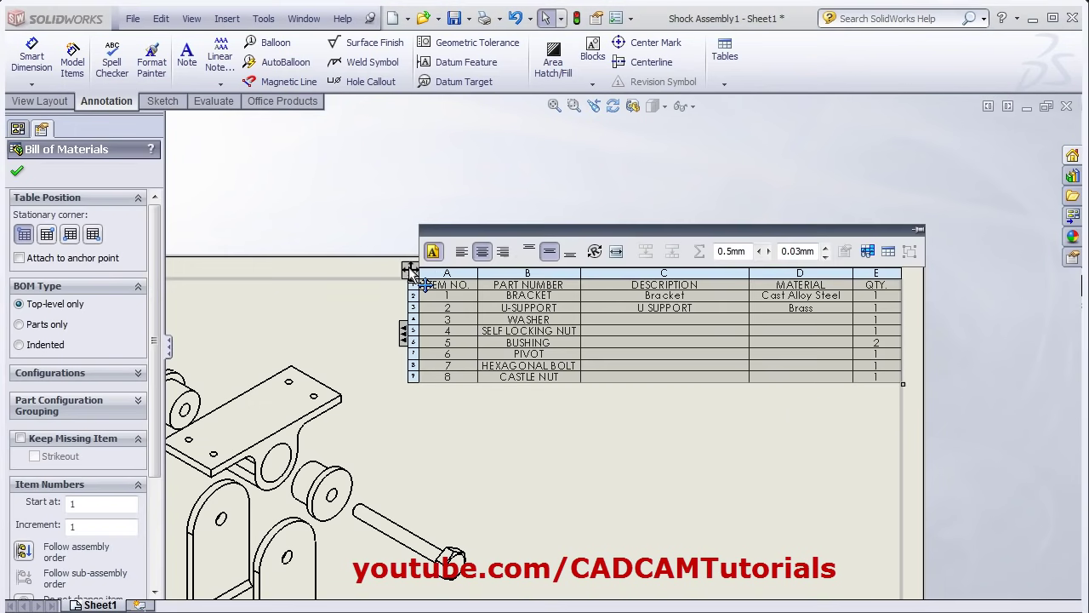
{"action": "key", "text": "Delete"}
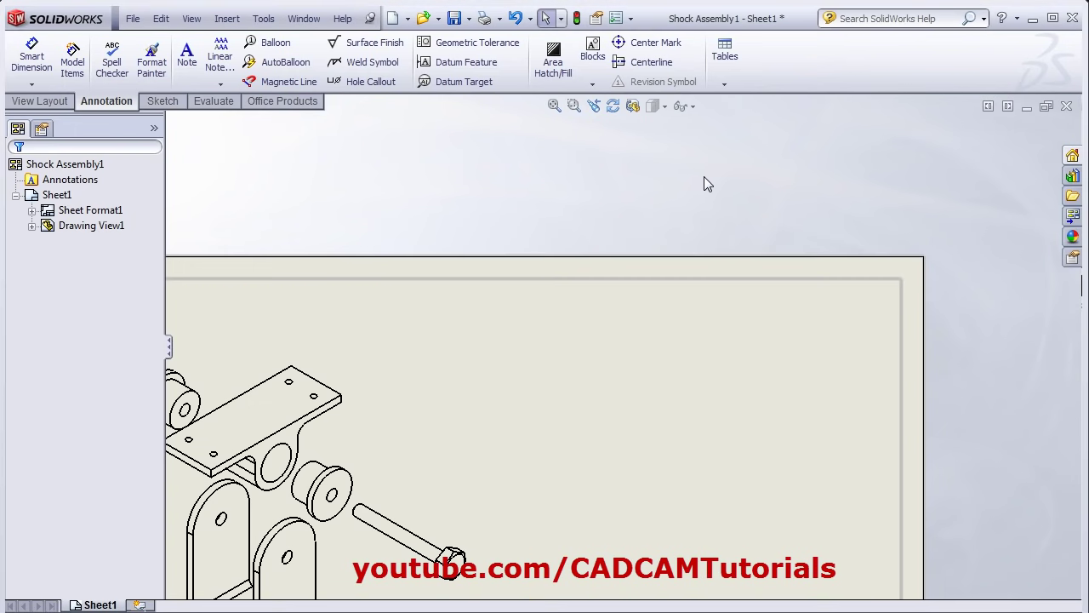
{"action": "left_click", "coordinate": [726, 65]}
{"action": "left_click", "coordinate": [771, 132]}
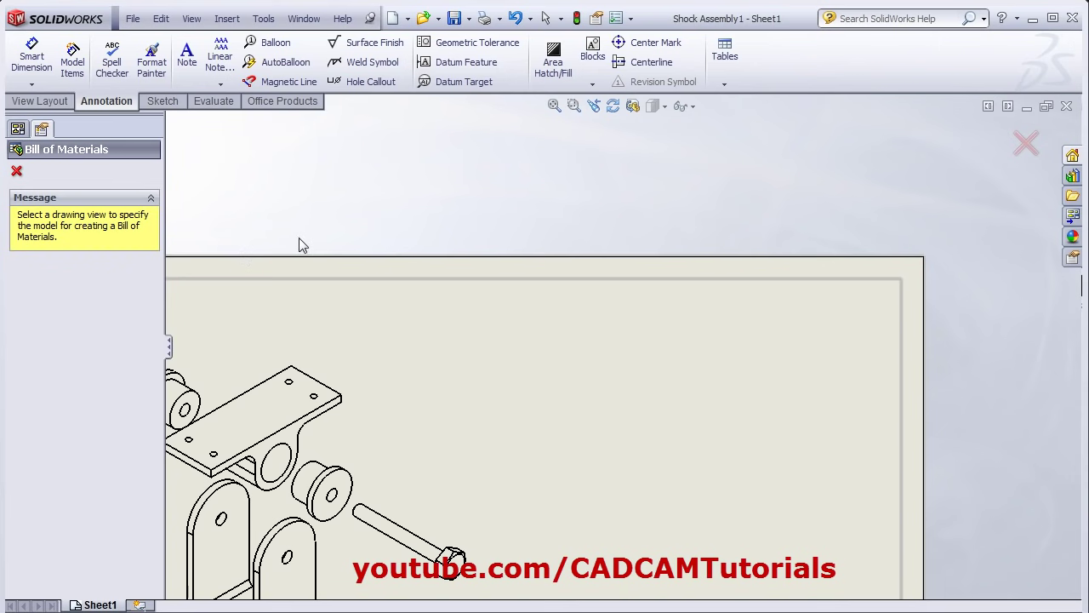
{"action": "left_click", "coordinate": [330, 436]}
{"action": "left_click", "coordinate": [130, 219]}
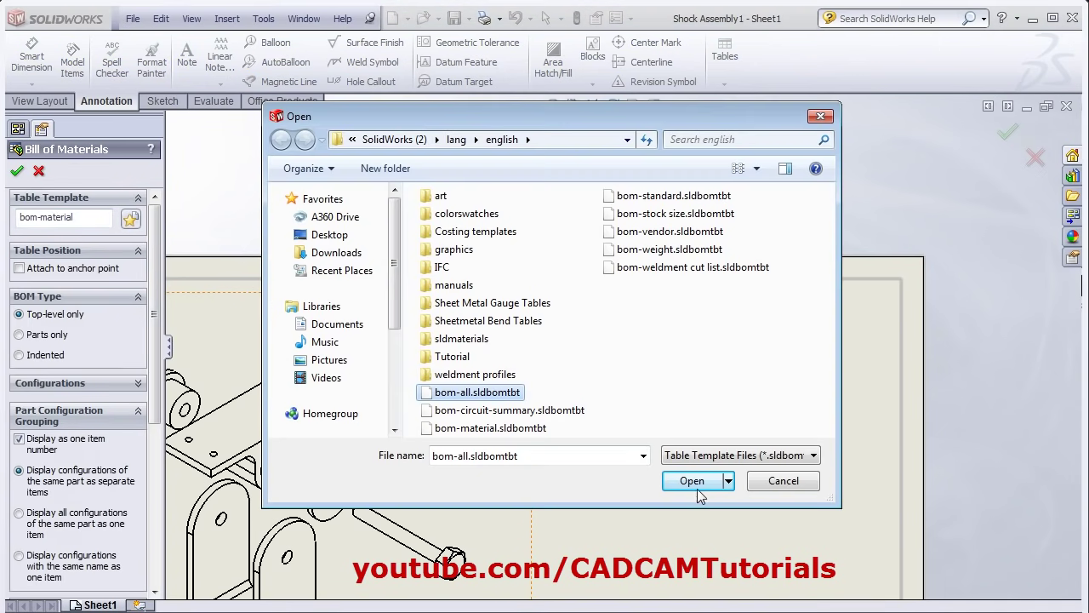
{"action": "left_click", "coordinate": [634, 252]}
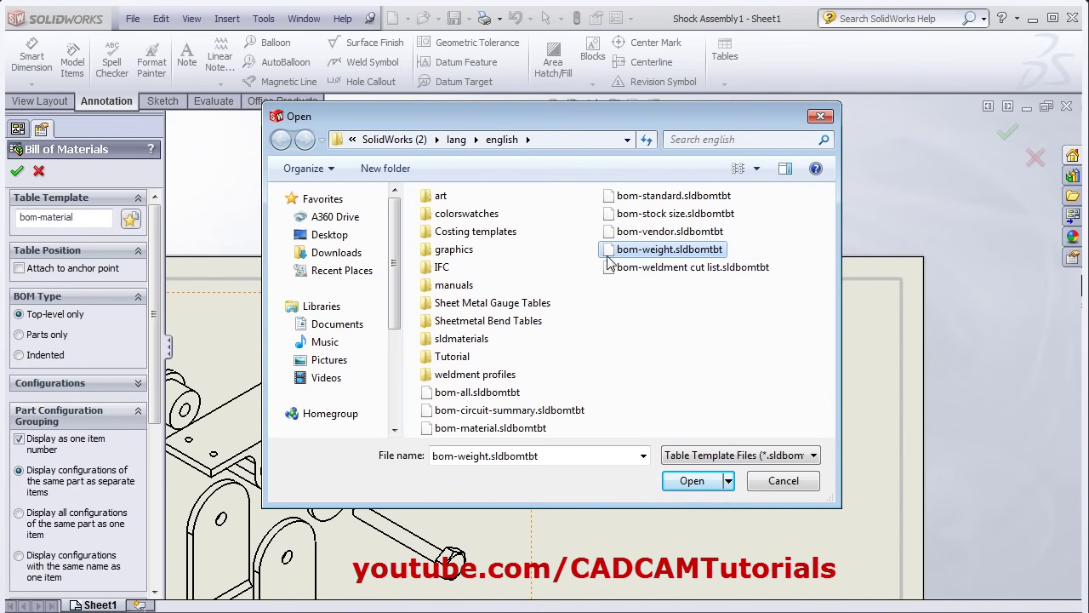
{"action": "left_click", "coordinate": [460, 398]}
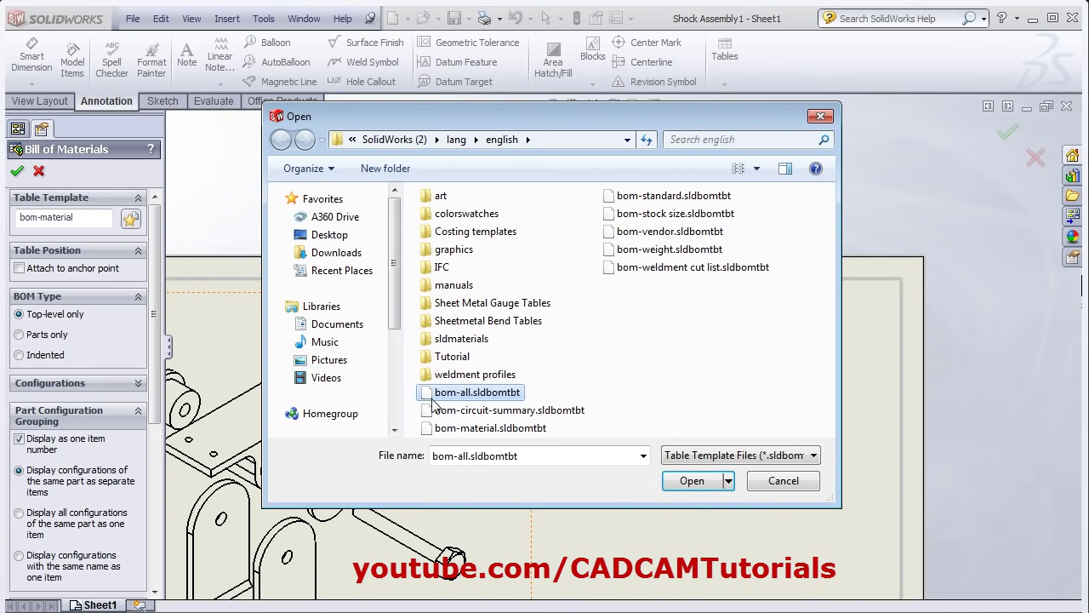
{"action": "left_click", "coordinate": [699, 492]}
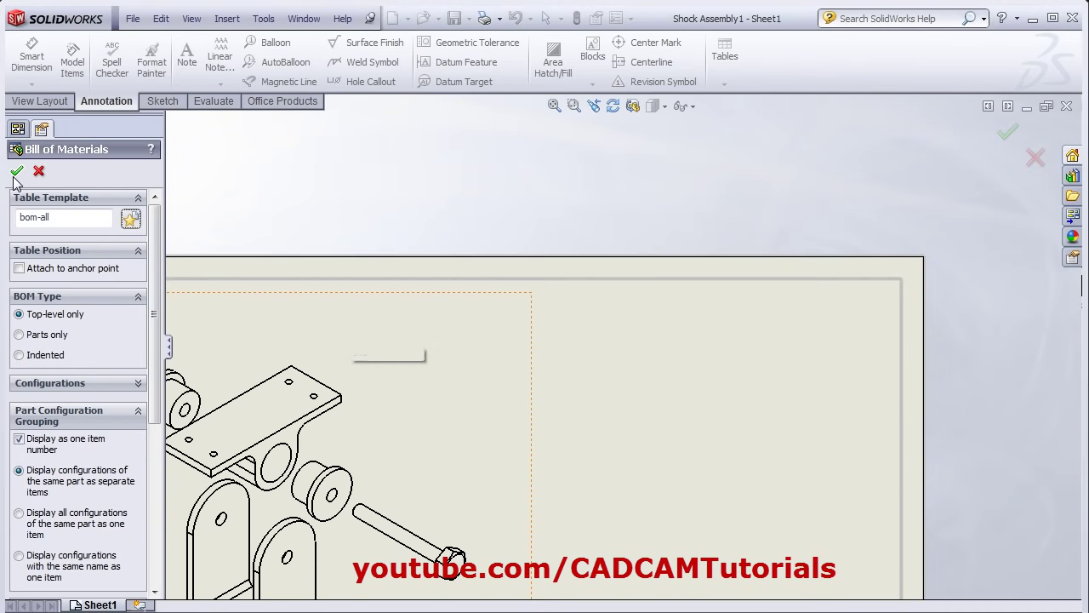
{"action": "left_click", "coordinate": [16, 173]}
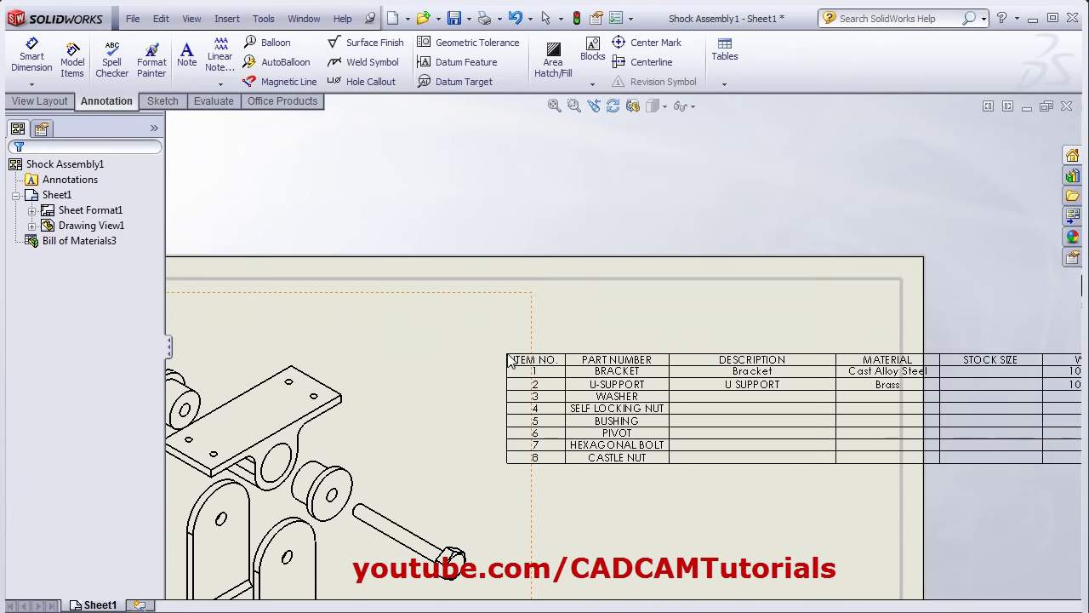
Place the new bill of materials on the sheet and delete its VENDOR column.
{"action": "scroll", "coordinate": [345, 316], "scroll_direction": "up", "scroll_amount": 3}
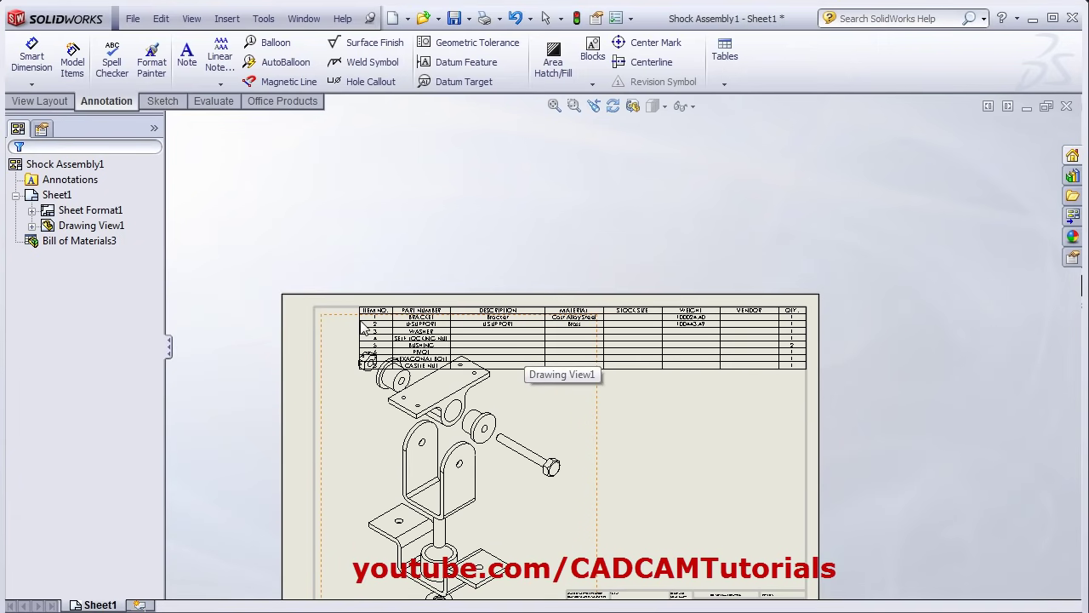
{"action": "left_click", "coordinate": [363, 328]}
{"action": "scroll", "coordinate": [749, 282], "scroll_direction": "down", "scroll_amount": 2}
{"action": "left_click", "coordinate": [739, 271]}
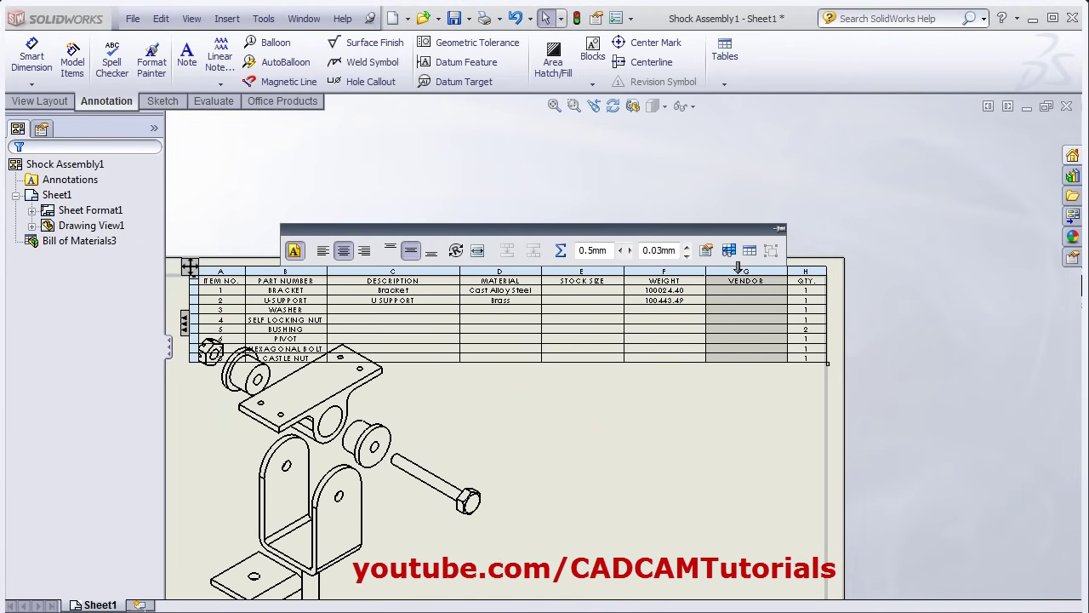
{"action": "right_click", "coordinate": [739, 271]}
{"action": "mouse_move", "coordinate": [824, 372]}
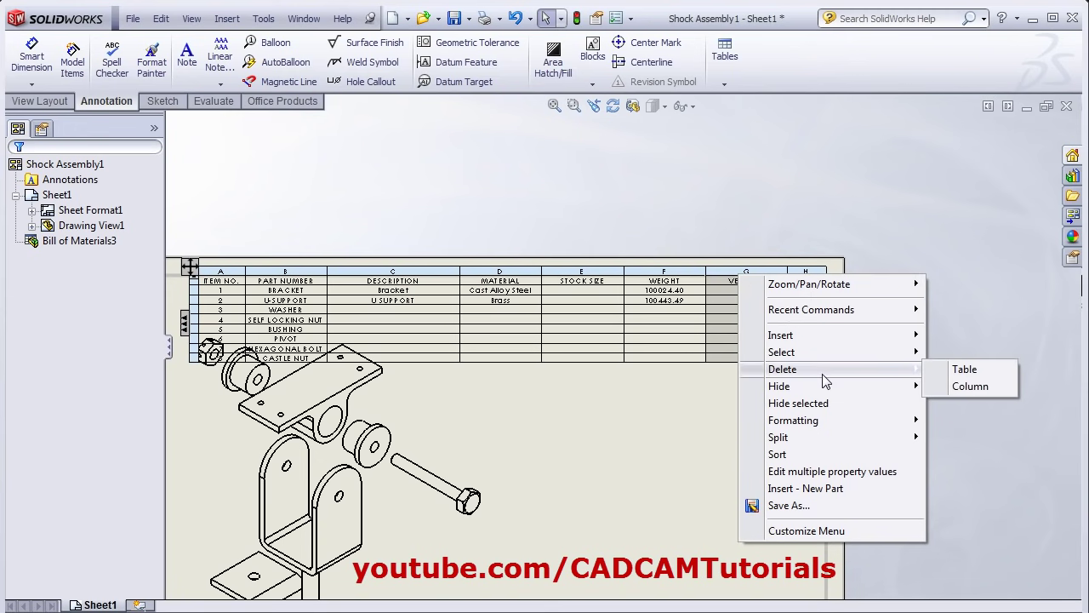
{"action": "left_click", "coordinate": [982, 391]}
Delete the STOCK SIZE column from the bill of materials.
{"action": "scroll", "coordinate": [494, 315], "scroll_direction": "down", "scroll_amount": 1}
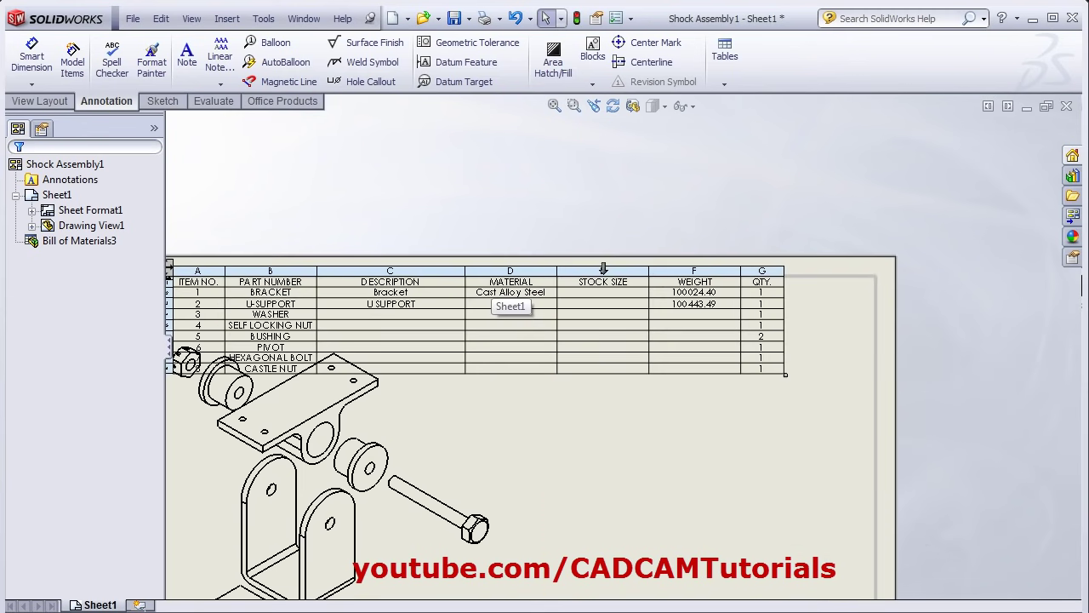
{"action": "left_click", "coordinate": [603, 271]}
{"action": "right_click", "coordinate": [603, 271]}
{"action": "mouse_move", "coordinate": [660, 376]}
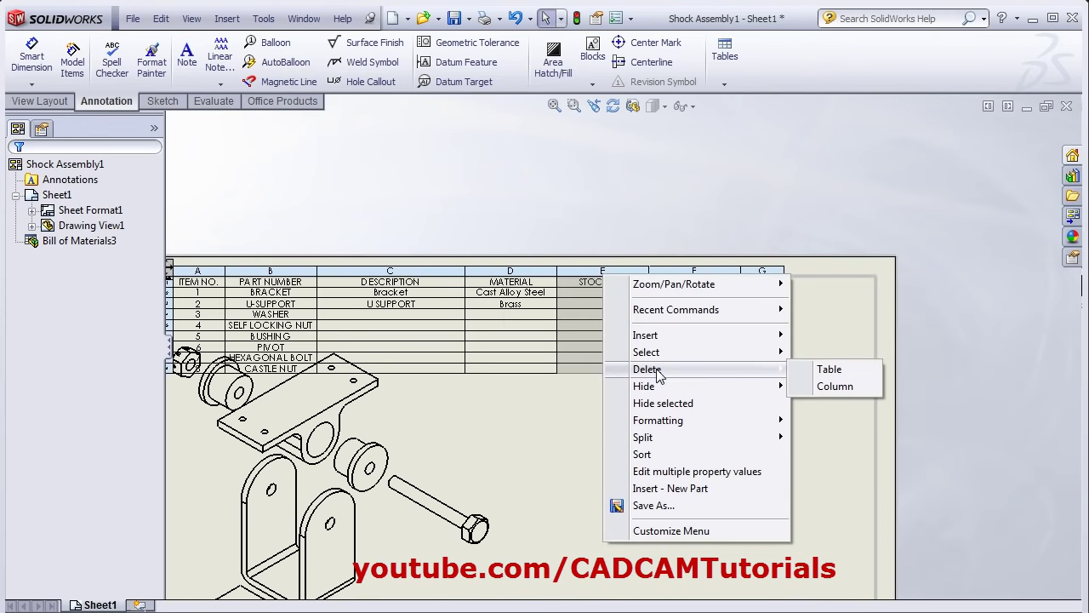
{"action": "left_click", "coordinate": [841, 388]}
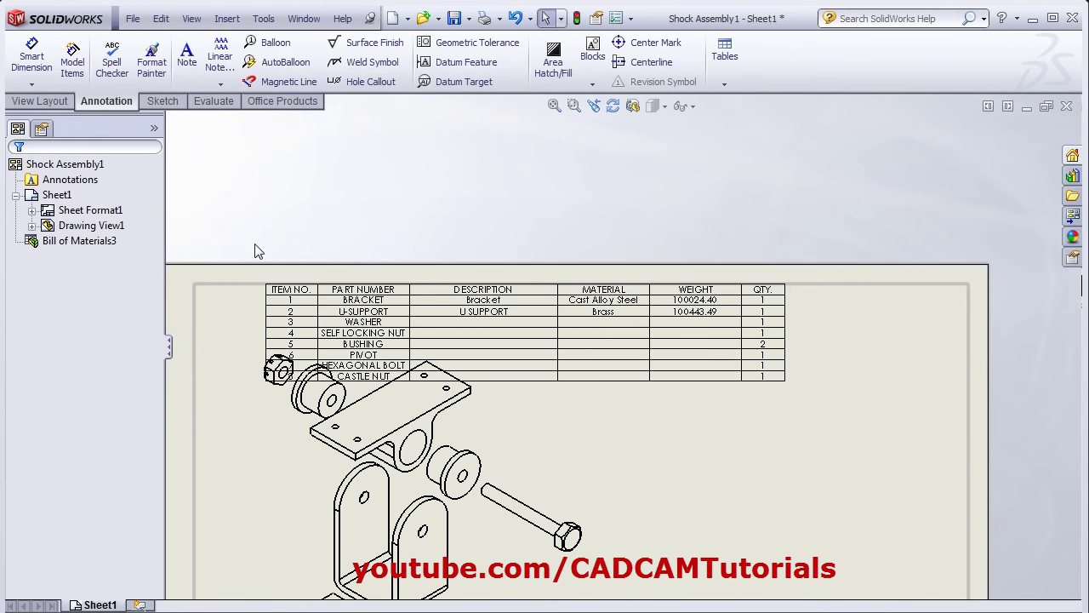
Narrow the BOM's DESCRIPTION and WEIGHT columns, set it in the top-right corner, and zoom to fit.
{"action": "left_click_drag", "start_coordinate": [260, 287], "coordinate": [442, 287]}
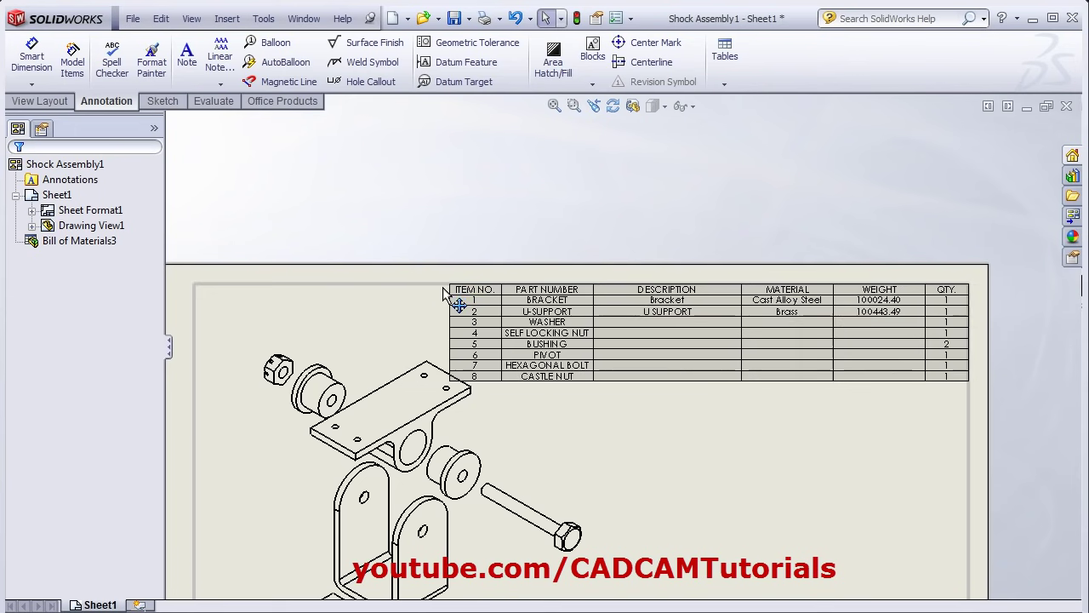
{"action": "left_click", "coordinate": [634, 475]}
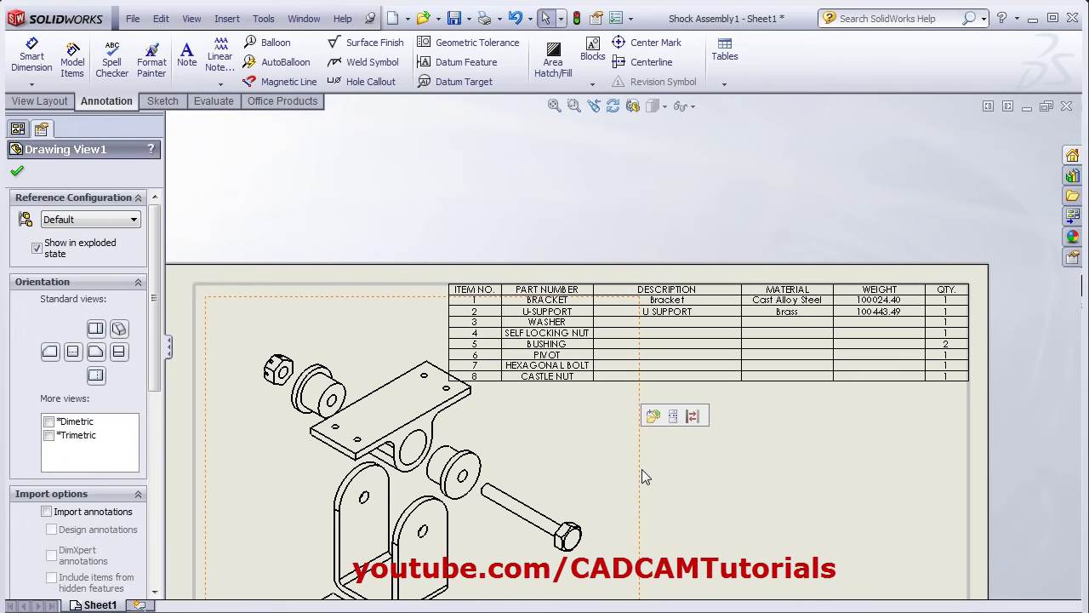
{"action": "left_click", "coordinate": [607, 470]}
{"action": "scroll", "coordinate": [851, 403], "scroll_direction": "down", "scroll_amount": 1}
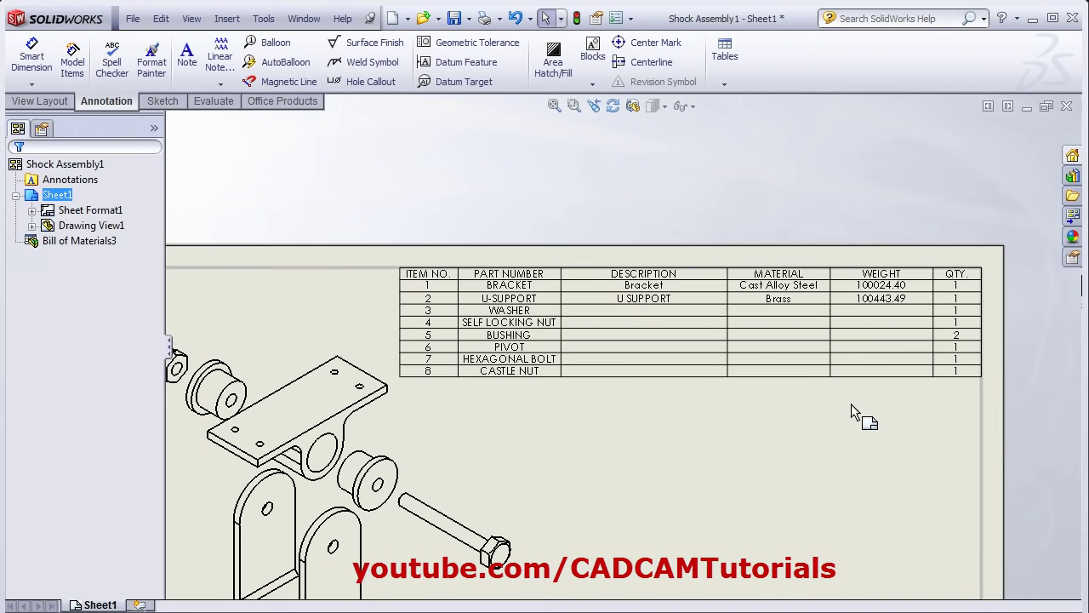
{"action": "left_click", "coordinate": [692, 274]}
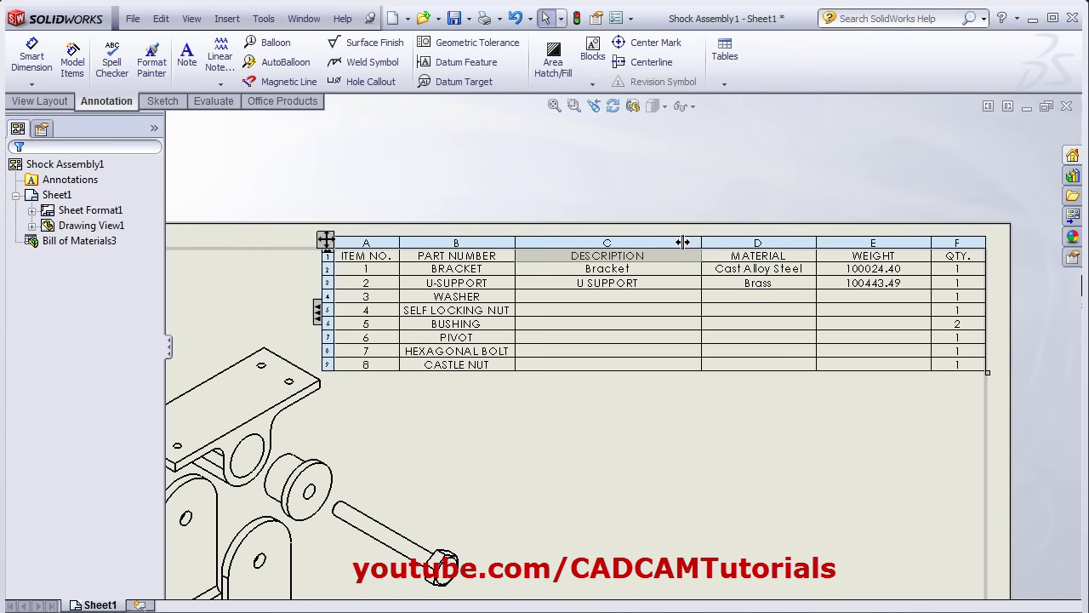
{"action": "left_click_drag", "start_coordinate": [684, 243], "coordinate": [626, 244]}
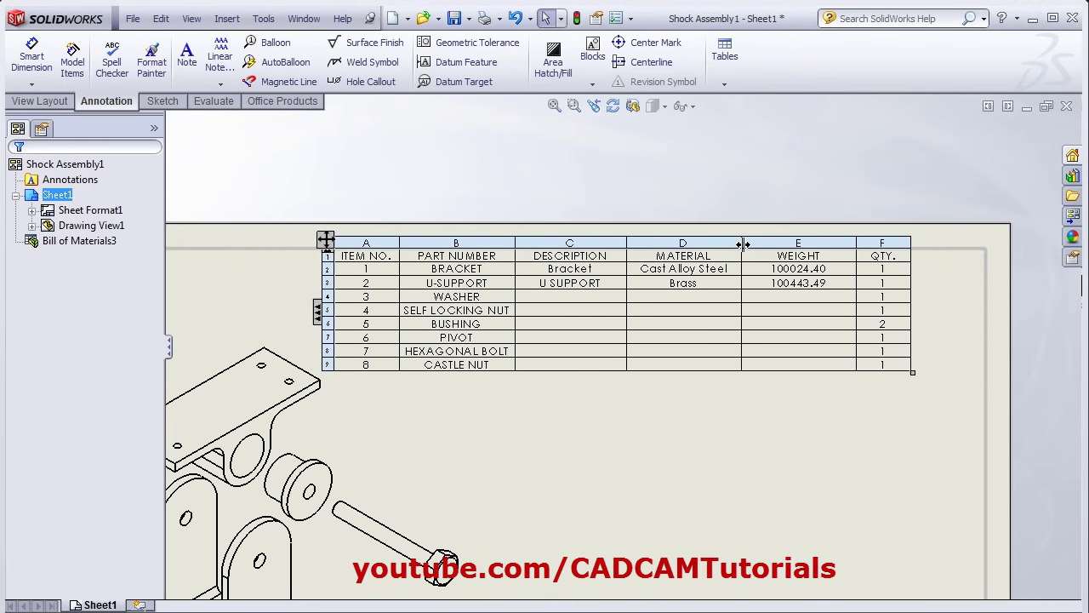
{"action": "left_click_drag", "start_coordinate": [856, 244], "coordinate": [810, 252]}
{"action": "left_click_drag", "start_coordinate": [321, 246], "coordinate": [441, 248]}
{"action": "left_click", "coordinate": [760, 385]}
{"action": "key", "text": "f"}
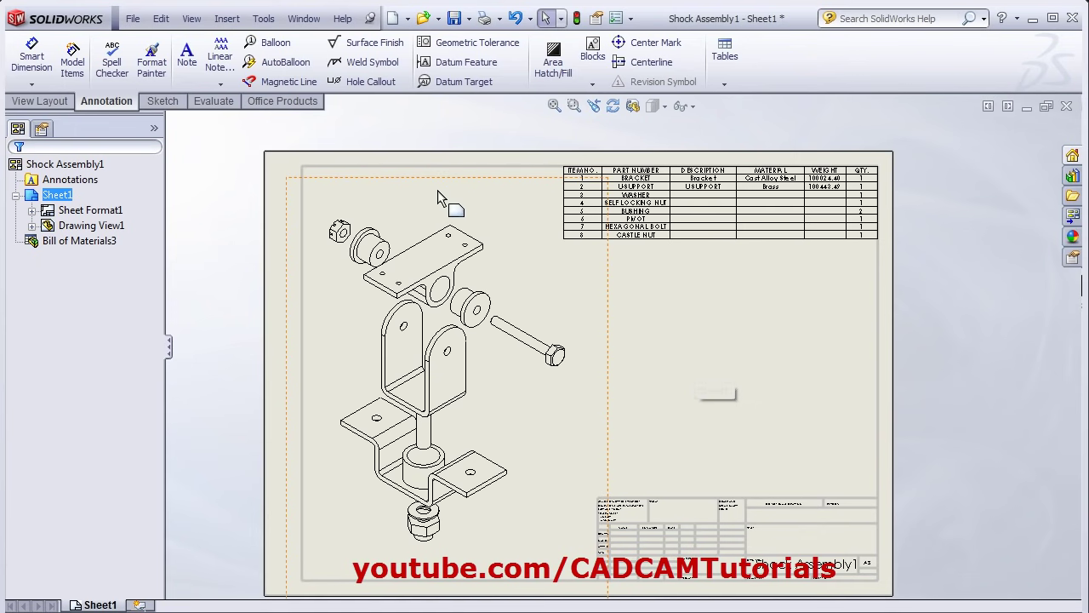
Start Auto Balloon, compare the Top, Bottom, Right, Square and Circular layouts, and choose Layout Left.
{"action": "left_click", "coordinate": [287, 68]}
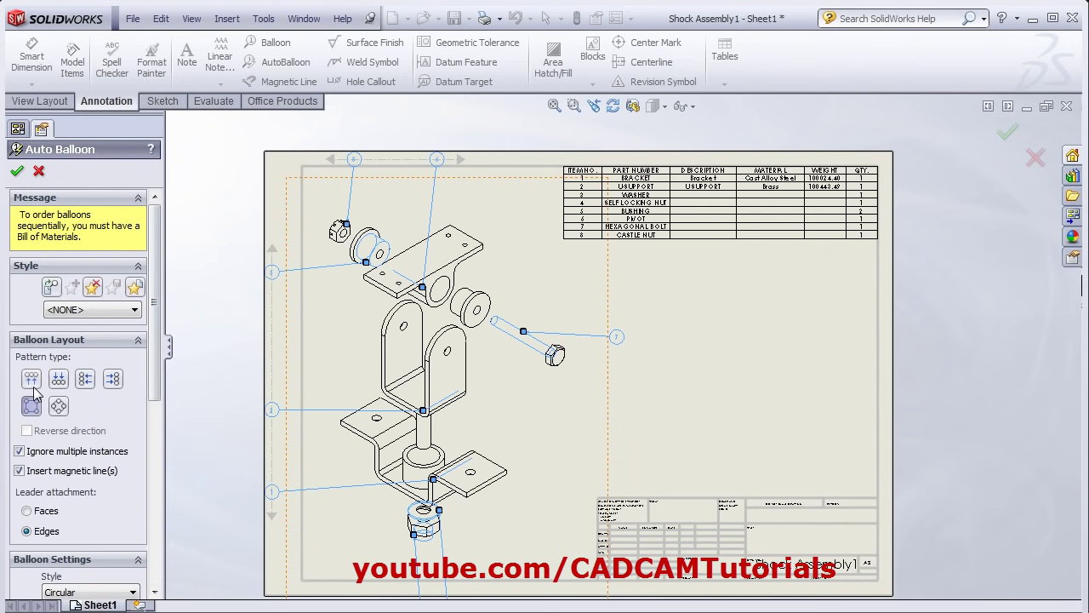
{"action": "left_click", "coordinate": [32, 381]}
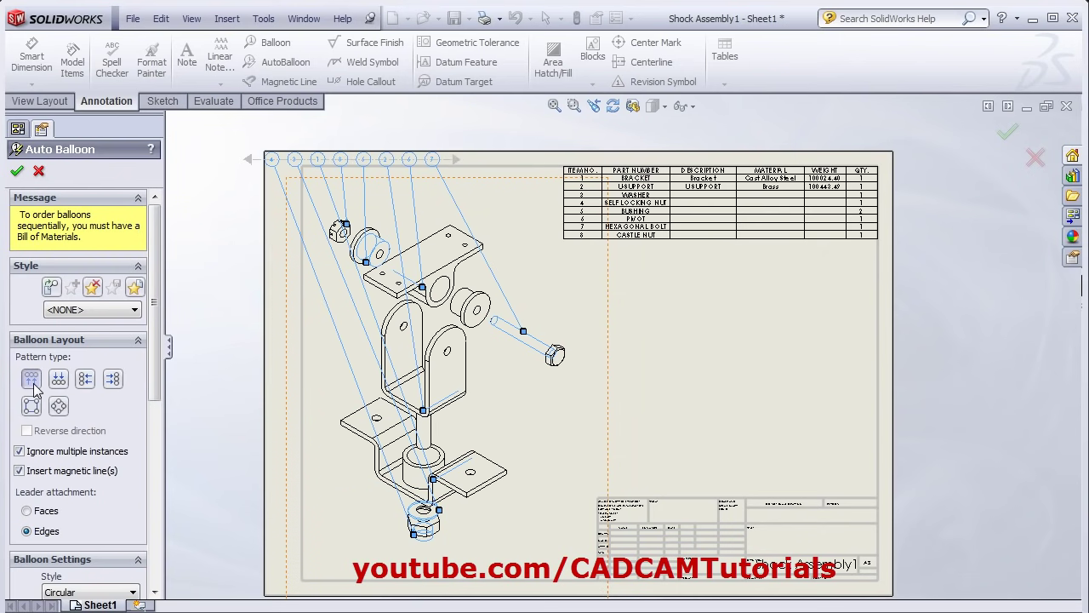
{"action": "left_click", "coordinate": [57, 382]}
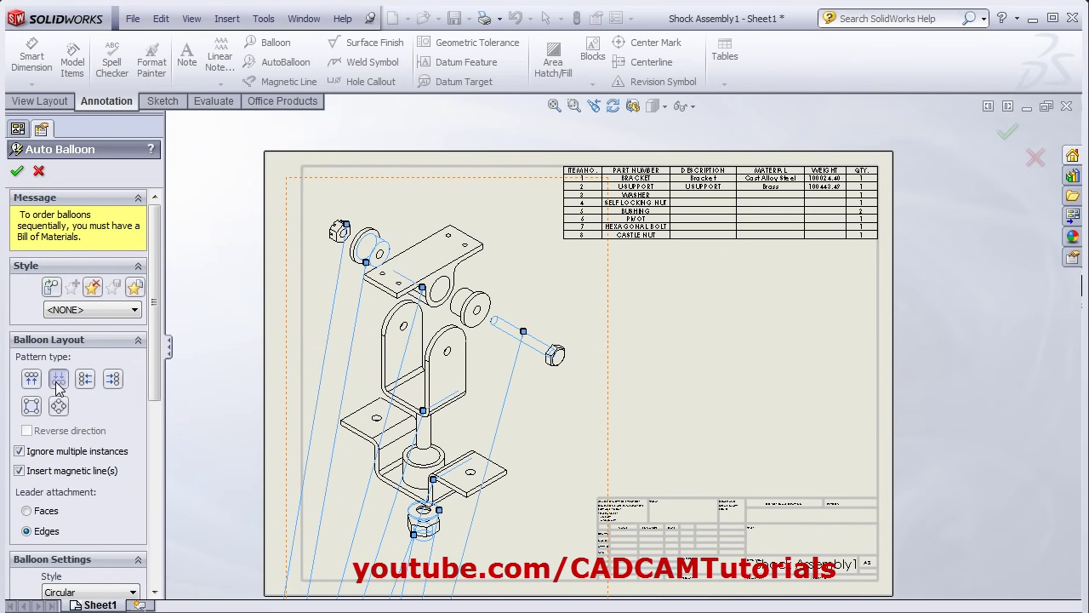
{"action": "left_click", "coordinate": [83, 380]}
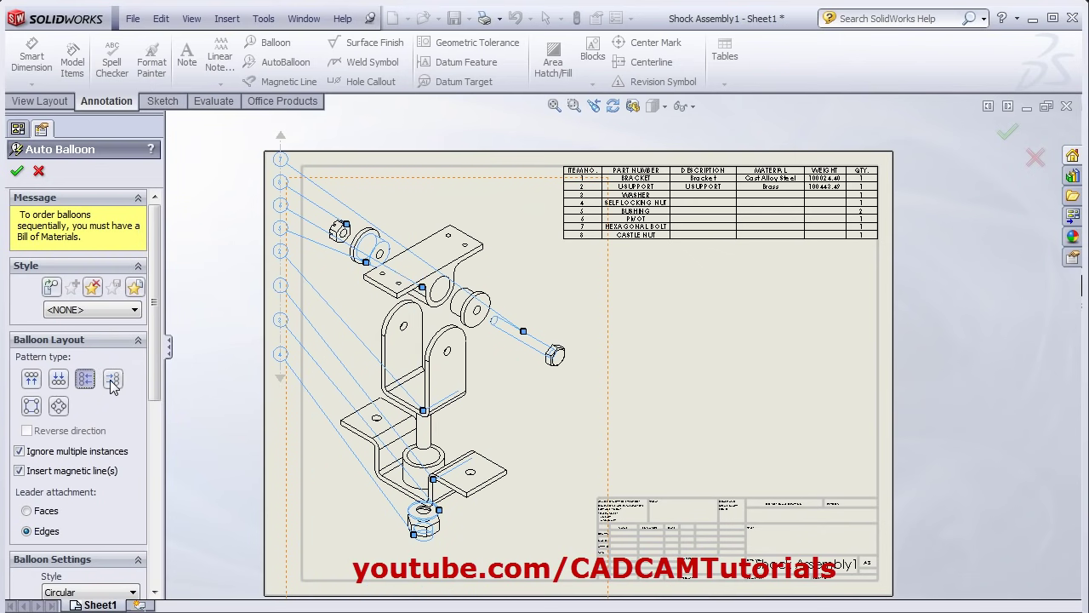
{"action": "left_click", "coordinate": [112, 379]}
{"action": "left_click", "coordinate": [32, 406]}
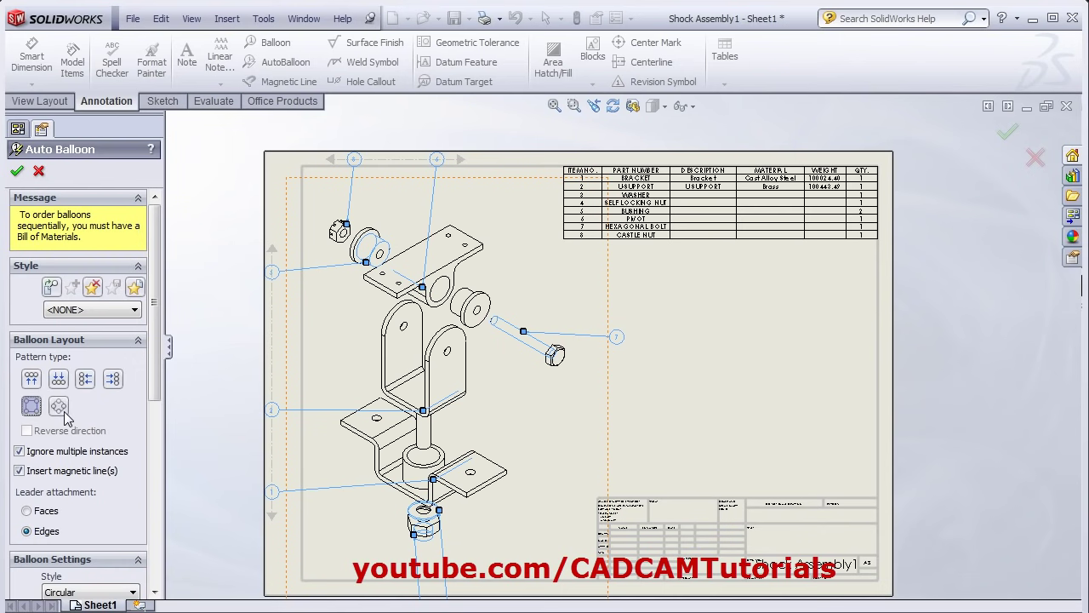
{"action": "left_click", "coordinate": [58, 407]}
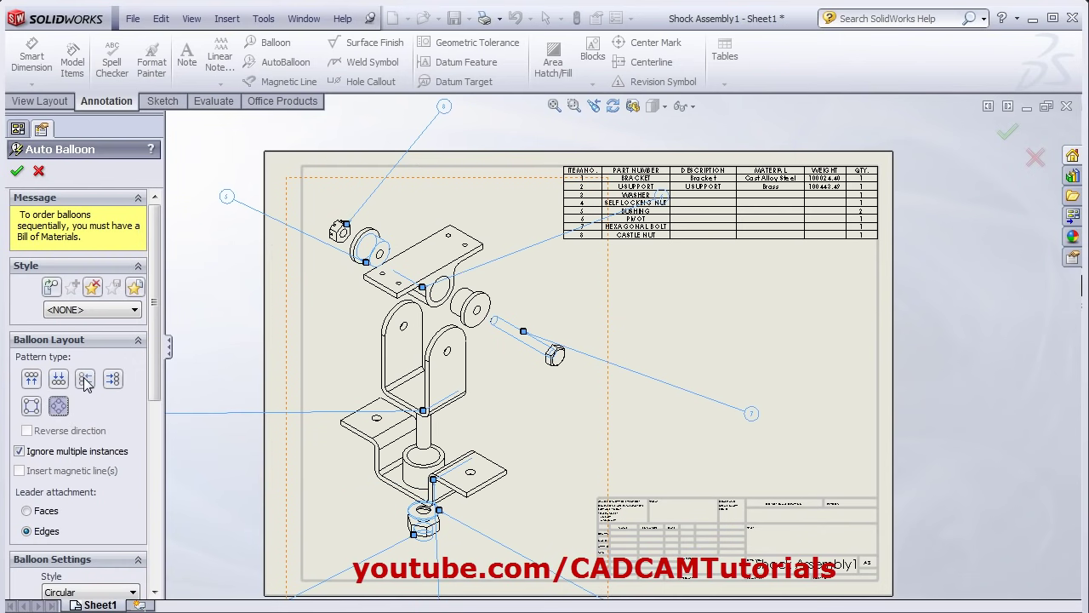
{"action": "left_click", "coordinate": [85, 380]}
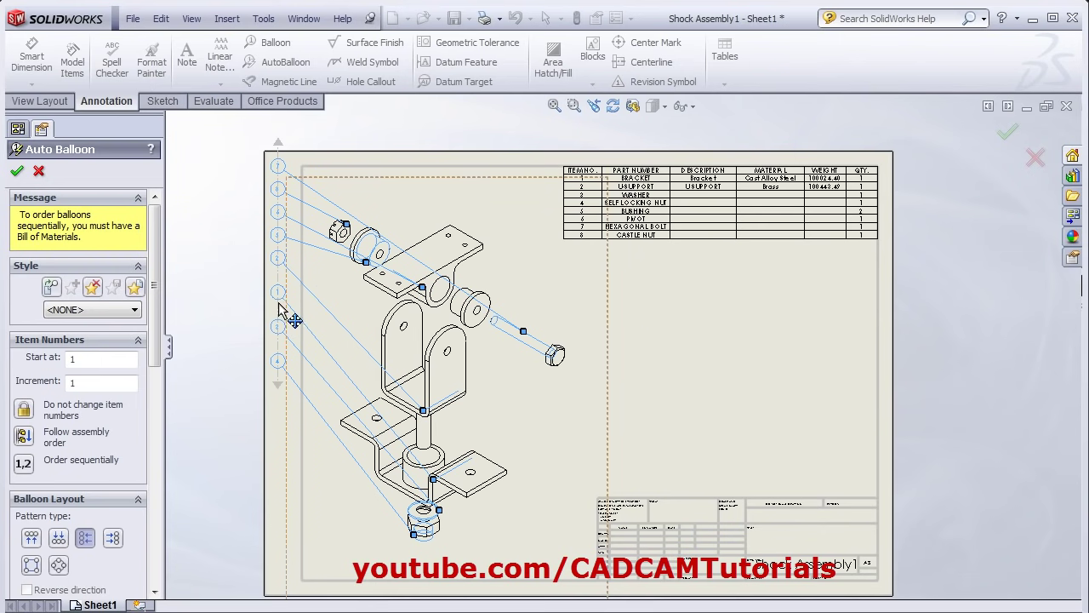
Drag the left balloon column closer to the exploded assembly.
{"action": "left_click_drag", "start_coordinate": [285, 311], "coordinate": [324, 415]}
{"action": "scroll", "coordinate": [158, 374], "scroll_direction": "down", "scroll_amount": 3}
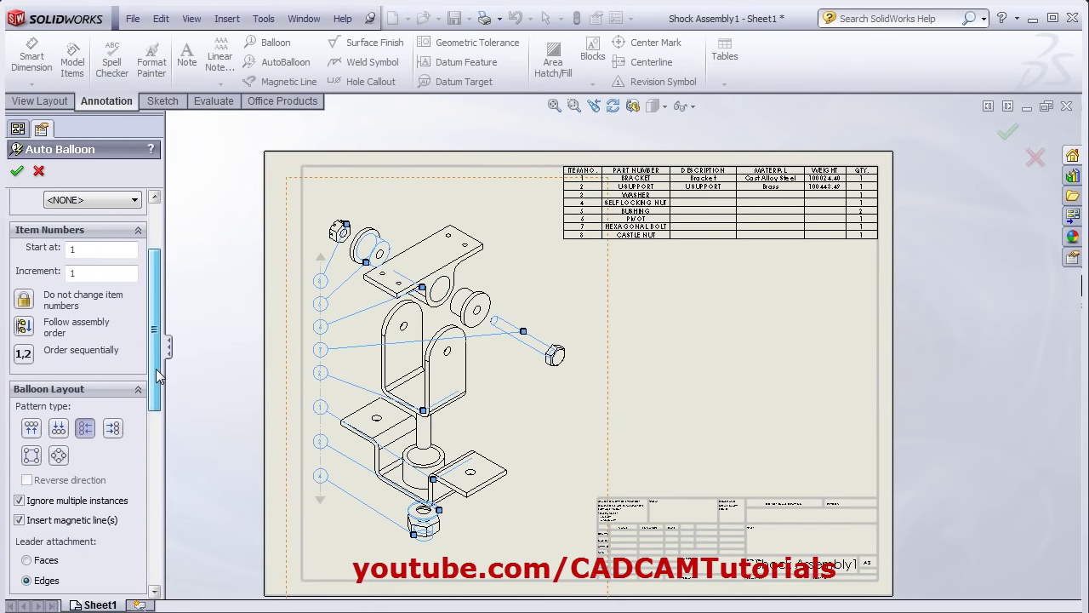
{"action": "scroll", "coordinate": [158, 376], "scroll_direction": "down", "scroll_amount": 1}
{"action": "scroll", "coordinate": [162, 379], "scroll_direction": "up", "scroll_amount": 3}
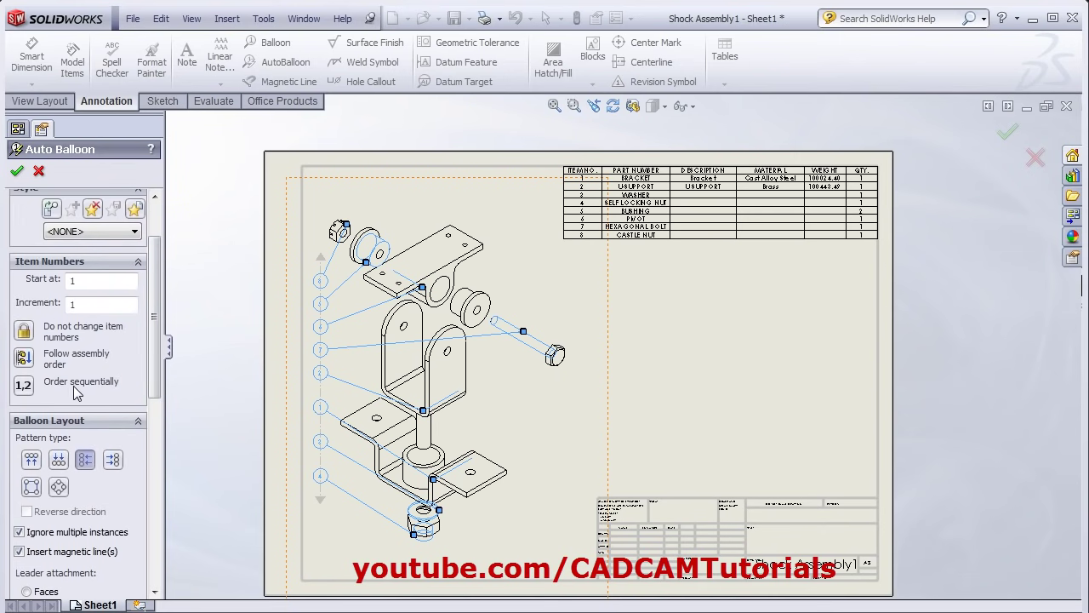
Set the auto balloons to be ordered sequentially.
{"action": "left_click", "coordinate": [26, 389]}
{"action": "left_click", "coordinate": [23, 387]}
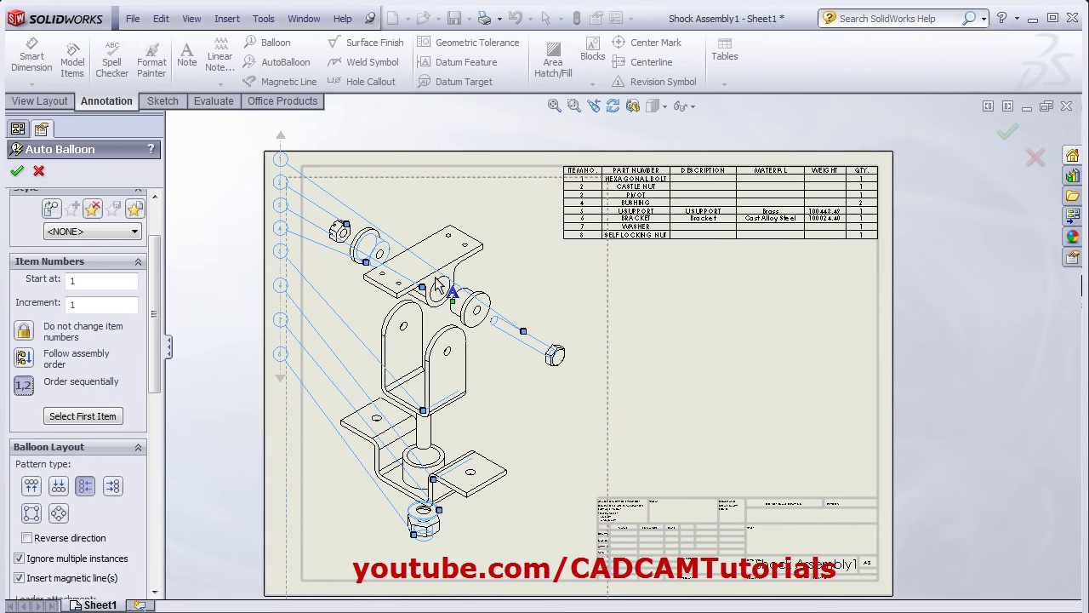
{"action": "scroll", "coordinate": [298, 173], "scroll_direction": "down", "scroll_amount": 1}
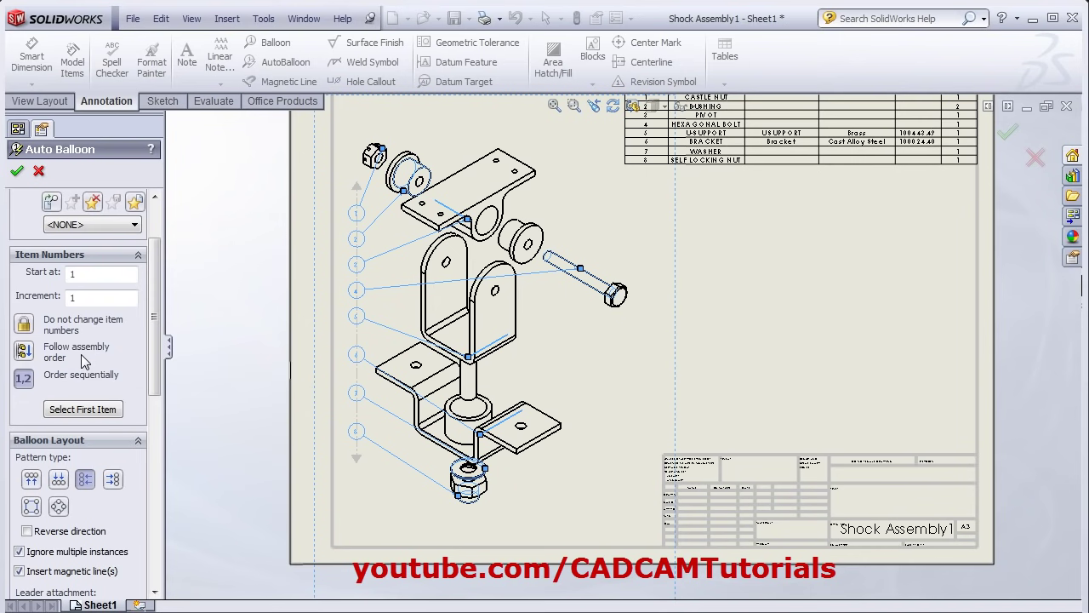
{"action": "scroll", "coordinate": [84, 361], "scroll_direction": "down", "scroll_amount": 10}
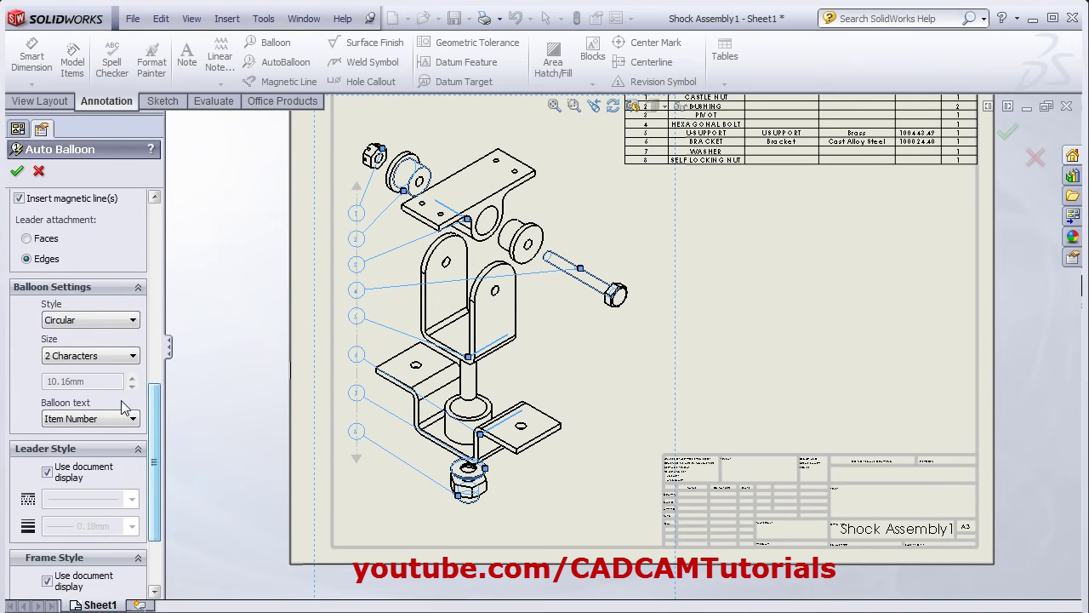
Keep Circular style, 2 Characters size and Item Number text, then place the balloons.
{"action": "left_click", "coordinate": [133, 321]}
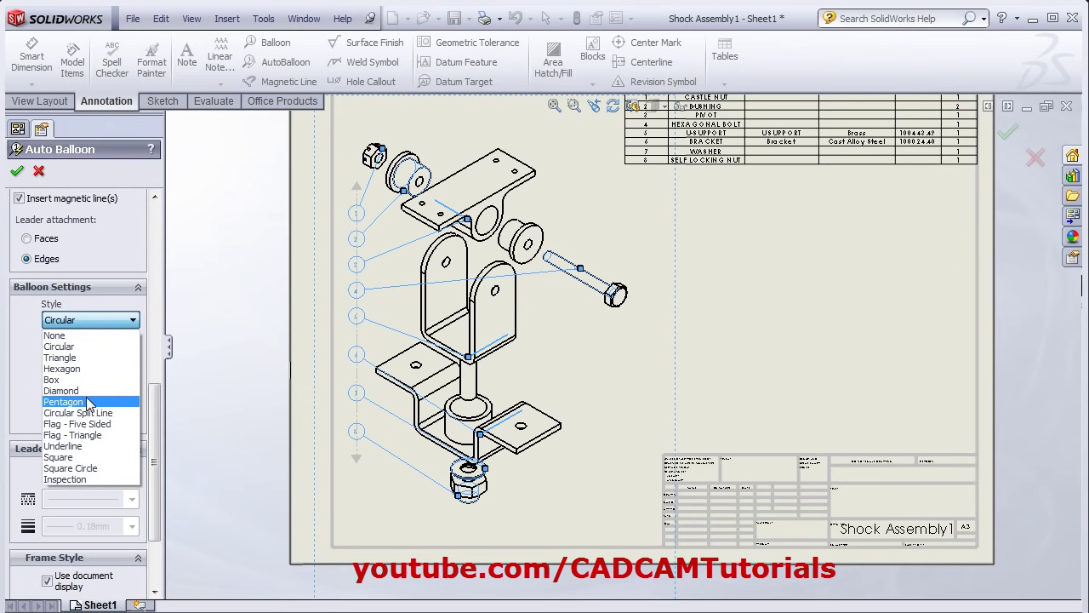
{"action": "left_click", "coordinate": [74, 348]}
{"action": "left_click", "coordinate": [118, 357]}
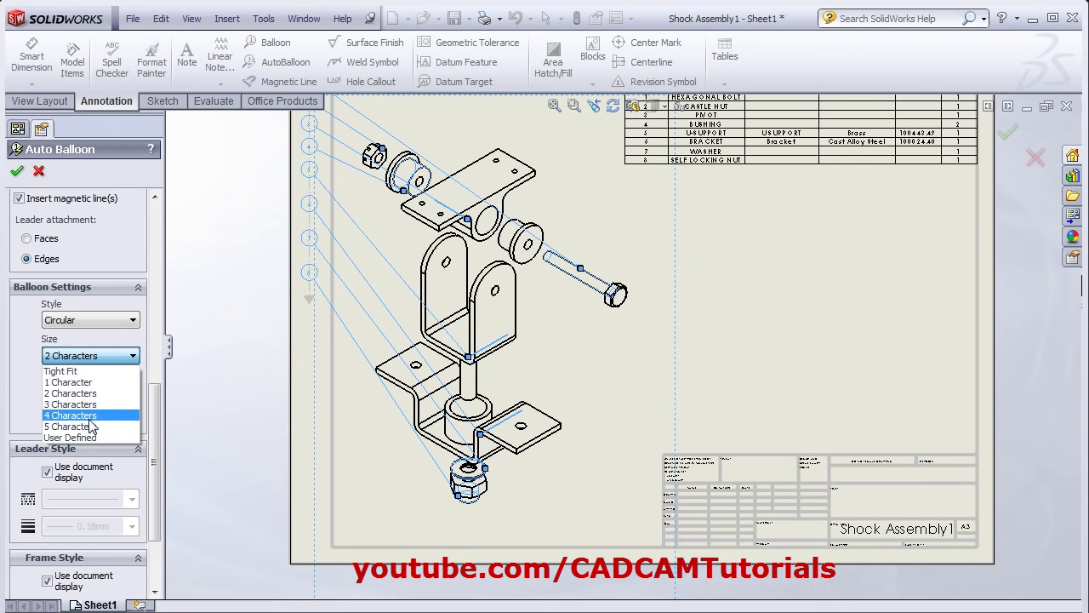
{"action": "left_click", "coordinate": [88, 394]}
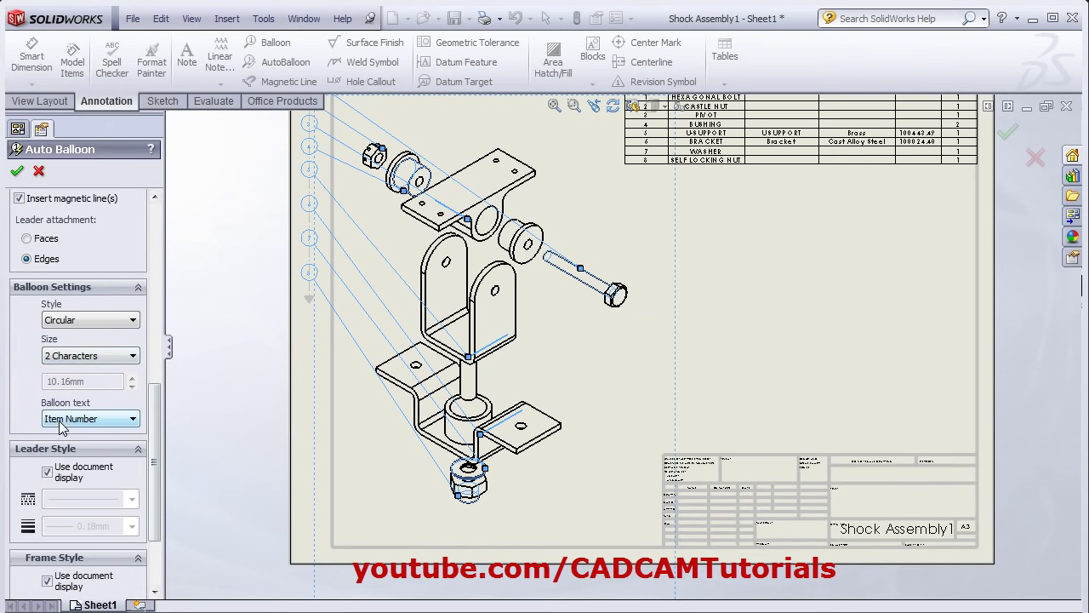
{"action": "left_click", "coordinate": [134, 419]}
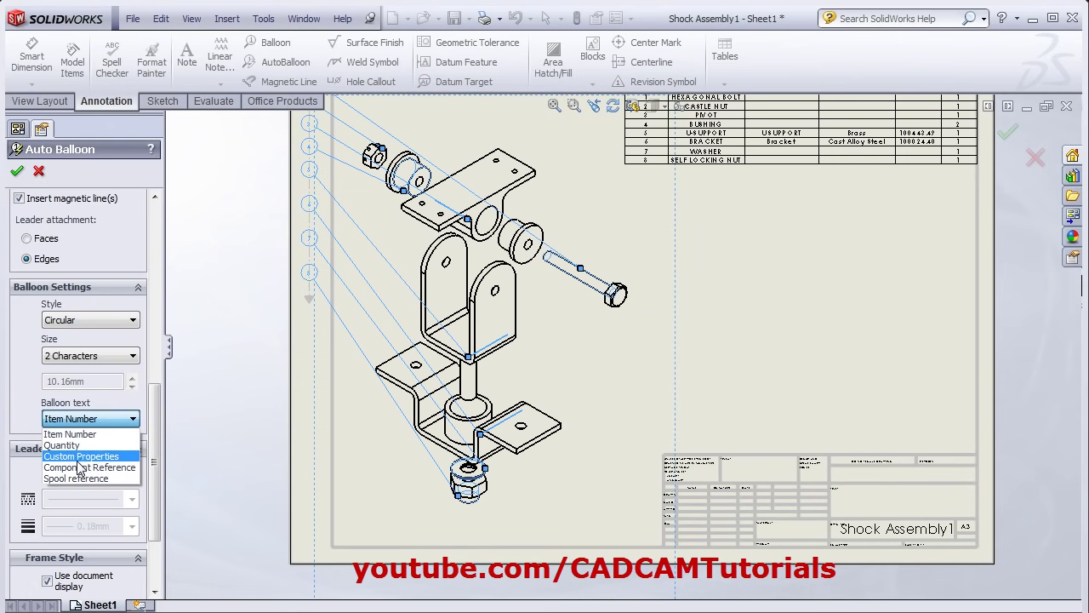
{"action": "left_click", "coordinate": [85, 444]}
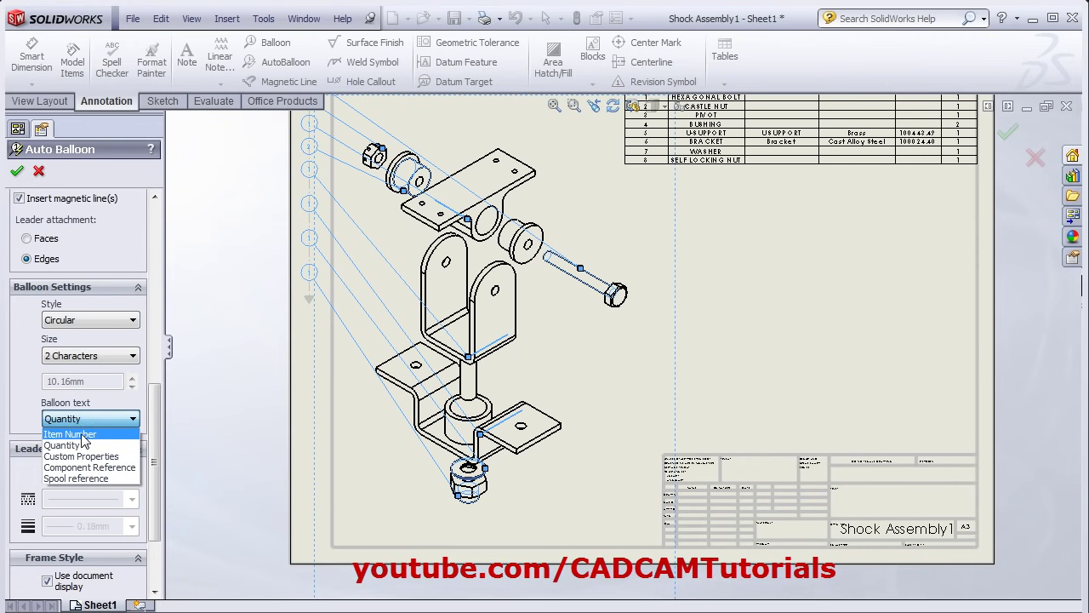
{"action": "left_click", "coordinate": [76, 434]}
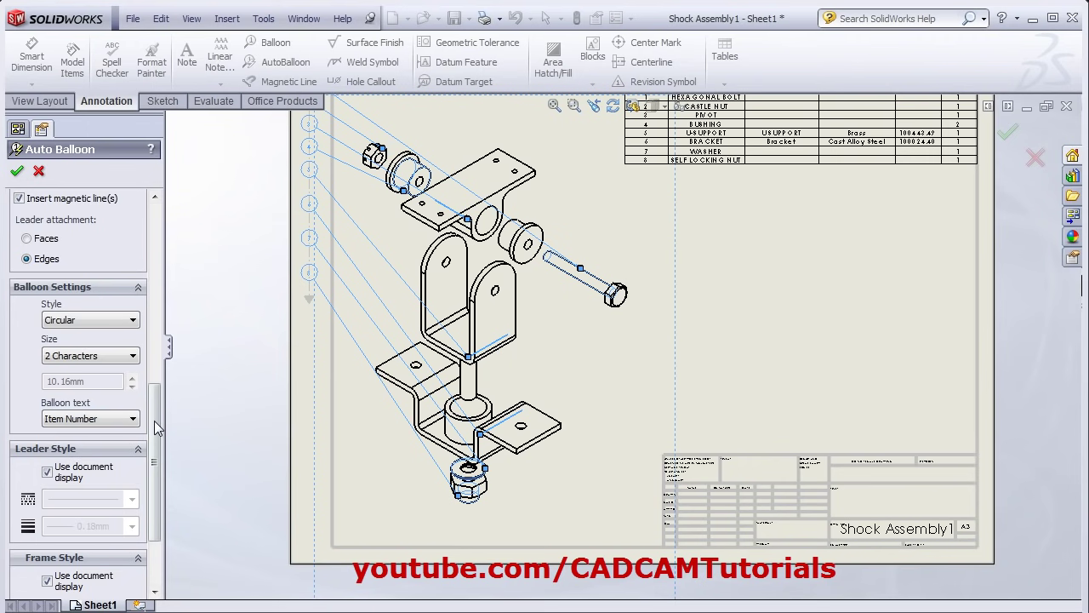
{"action": "left_click", "coordinate": [16, 173]}
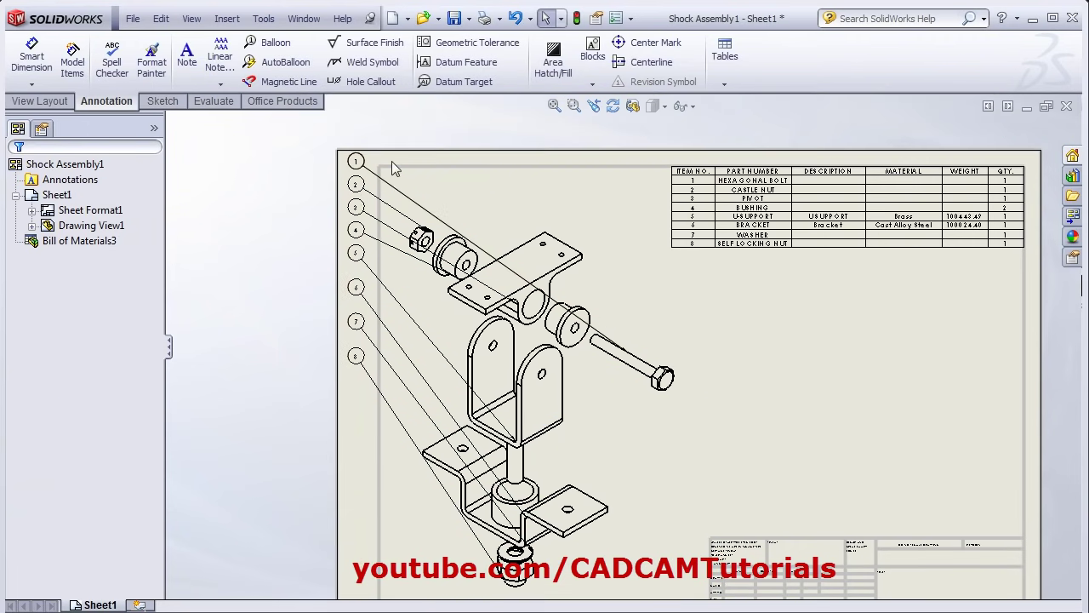
Box-select all eight balloons and shift the column down and to the right.
{"action": "left_click_drag", "start_coordinate": [317, 139], "coordinate": [383, 445]}
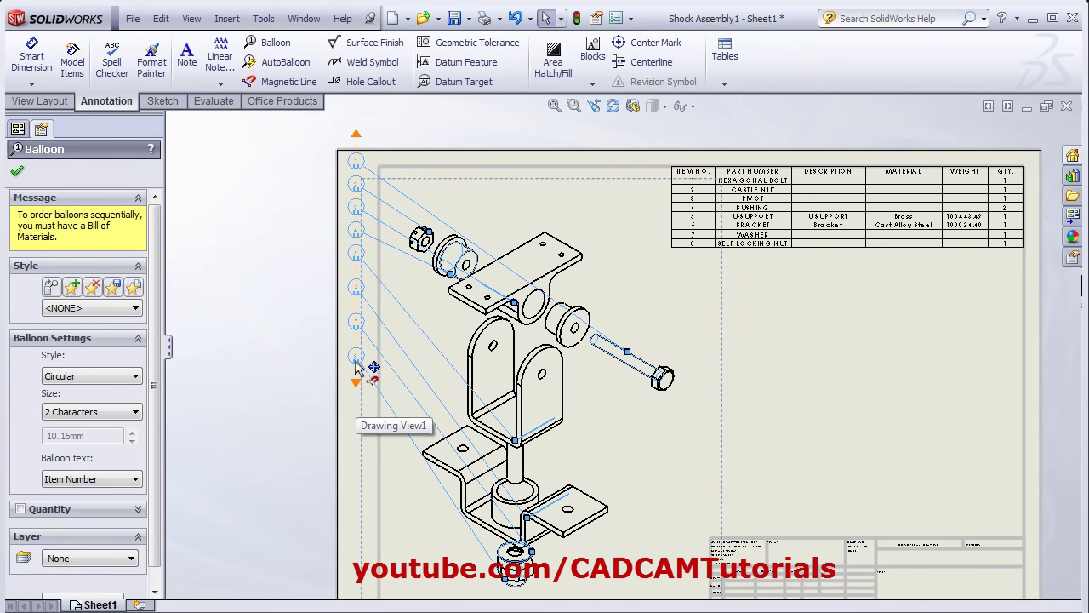
{"action": "left_click_drag", "start_coordinate": [360, 375], "coordinate": [406, 495]}
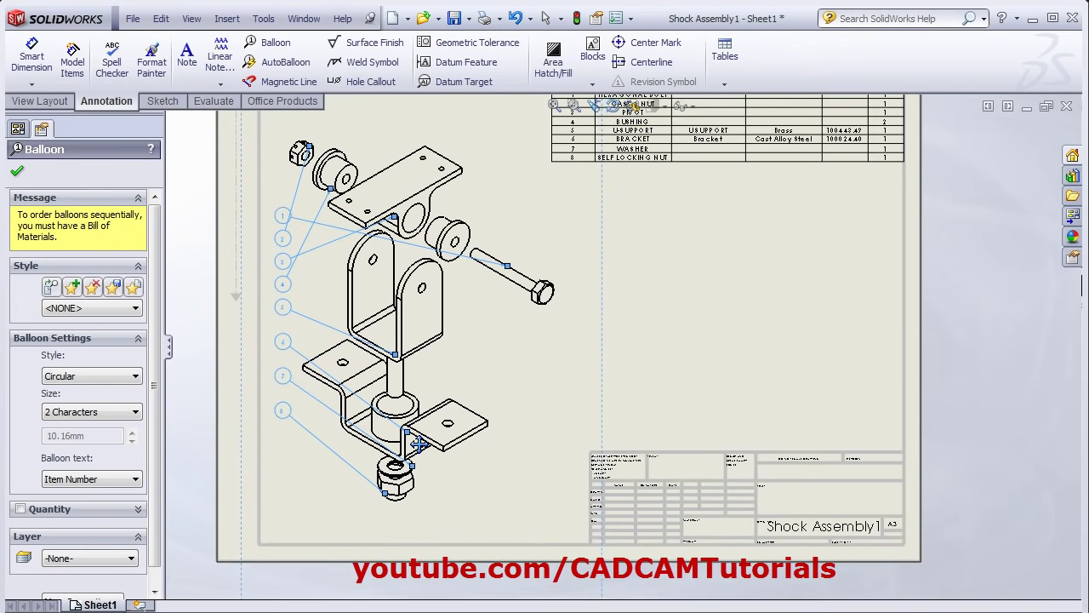
{"action": "left_click", "coordinate": [796, 321]}
Move balloon 1 beside the hexagonal bolt and balloon 2 up near the nut.
{"action": "middle_click_drag", "start_coordinate": [402, 346], "coordinate": [427, 382]}
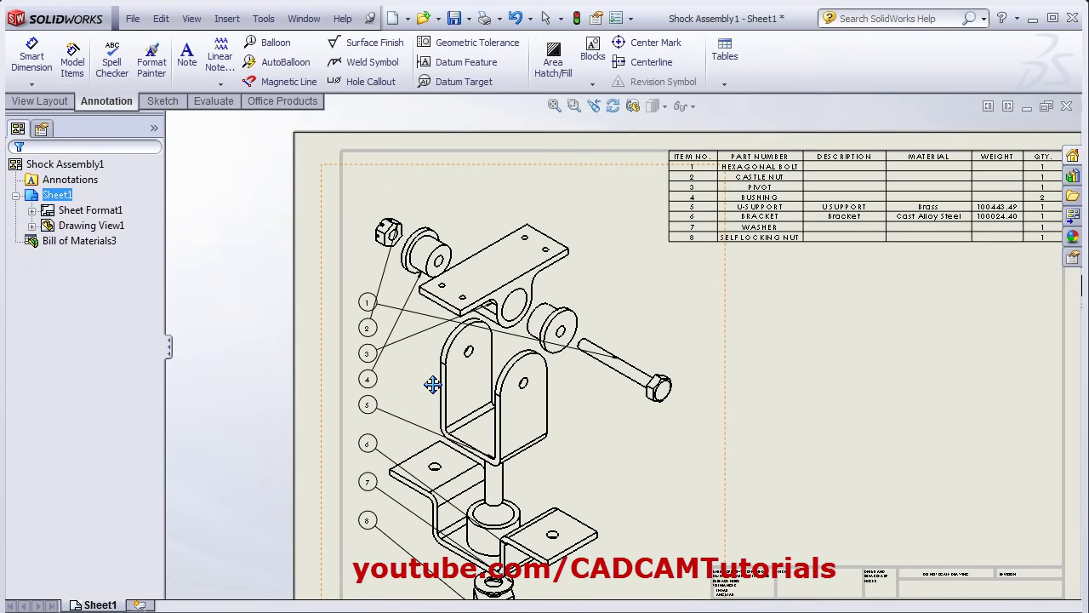
{"action": "left_click_drag", "start_coordinate": [368, 294], "coordinate": [656, 327]}
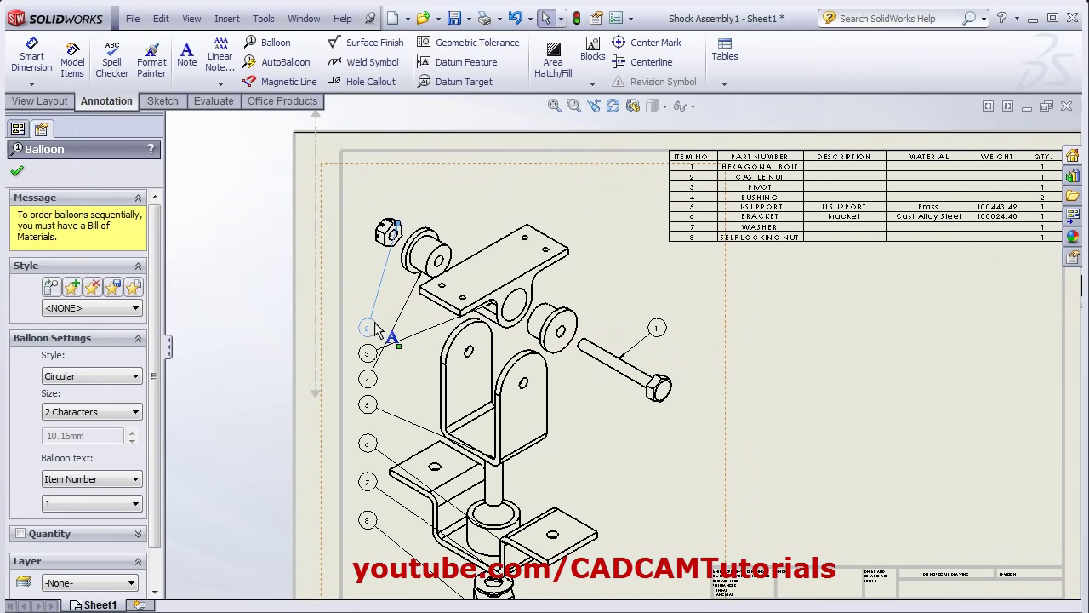
{"action": "left_click_drag", "start_coordinate": [368, 328], "coordinate": [375, 286]}
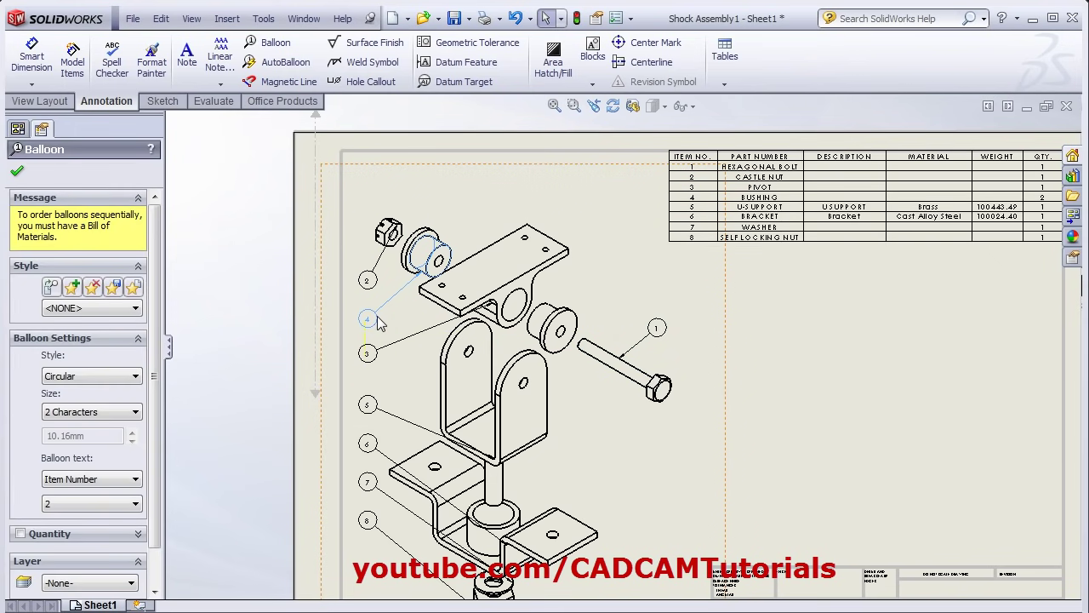